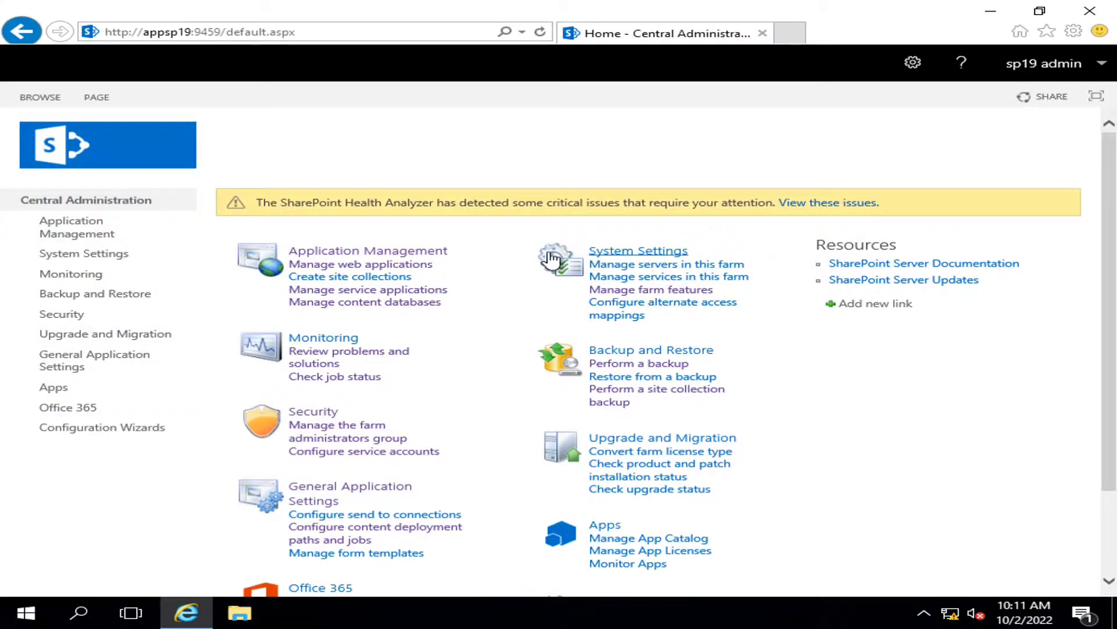
Open 'Perform a backup' from the Backup and Restore section of the Central Administration home page.
click(631, 369)
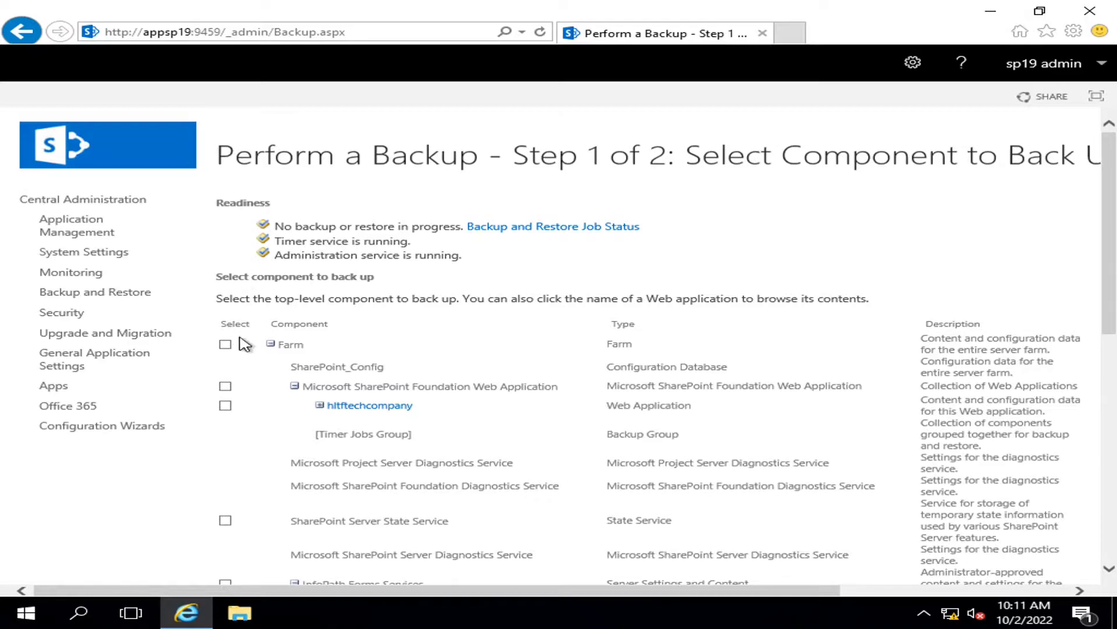
Scroll the backup component table and briefly highlight the SharePoint_Config entry.
scroll(247, 249, down, 2)
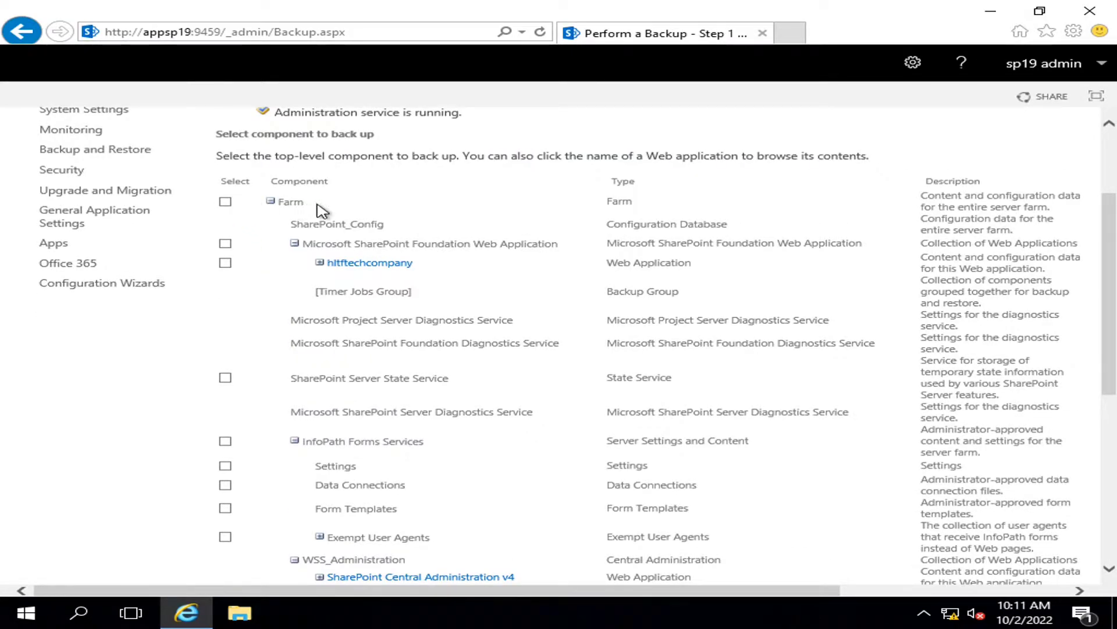
drag(291, 227, 395, 229)
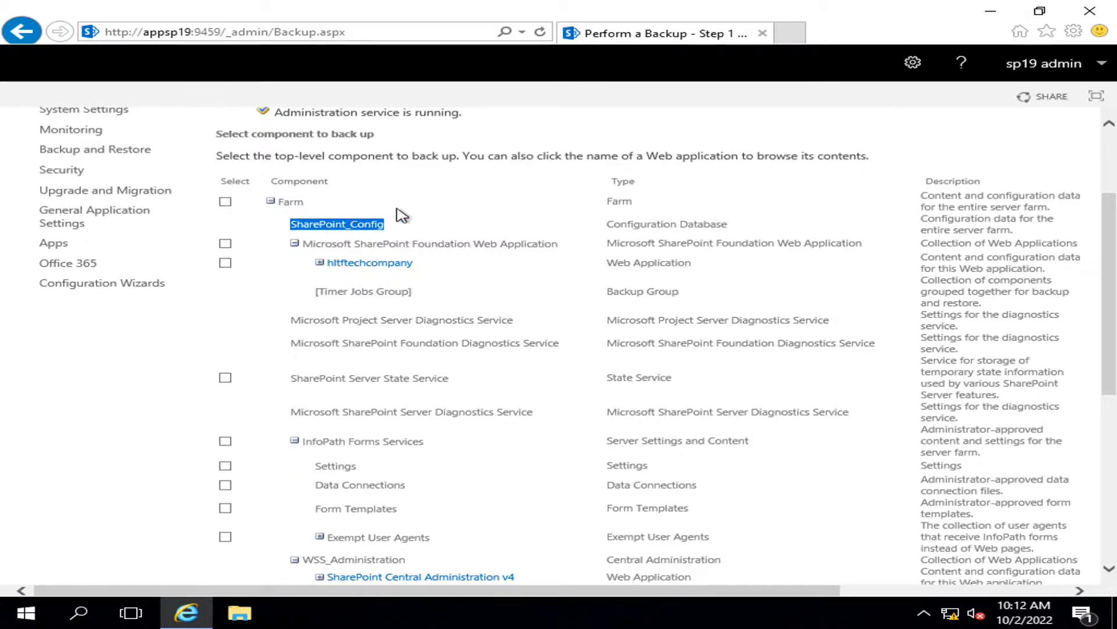
click(453, 209)
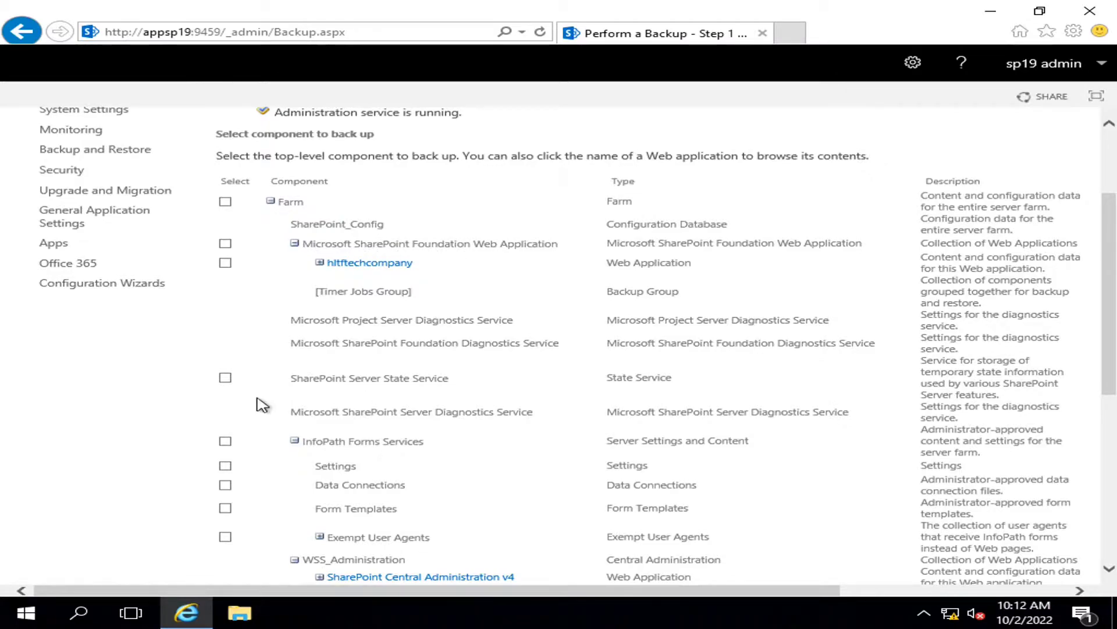
Expand hltftechcompany and SharePoint Central Administration v4 to inspect their databases, then collapse v4.
click(319, 263)
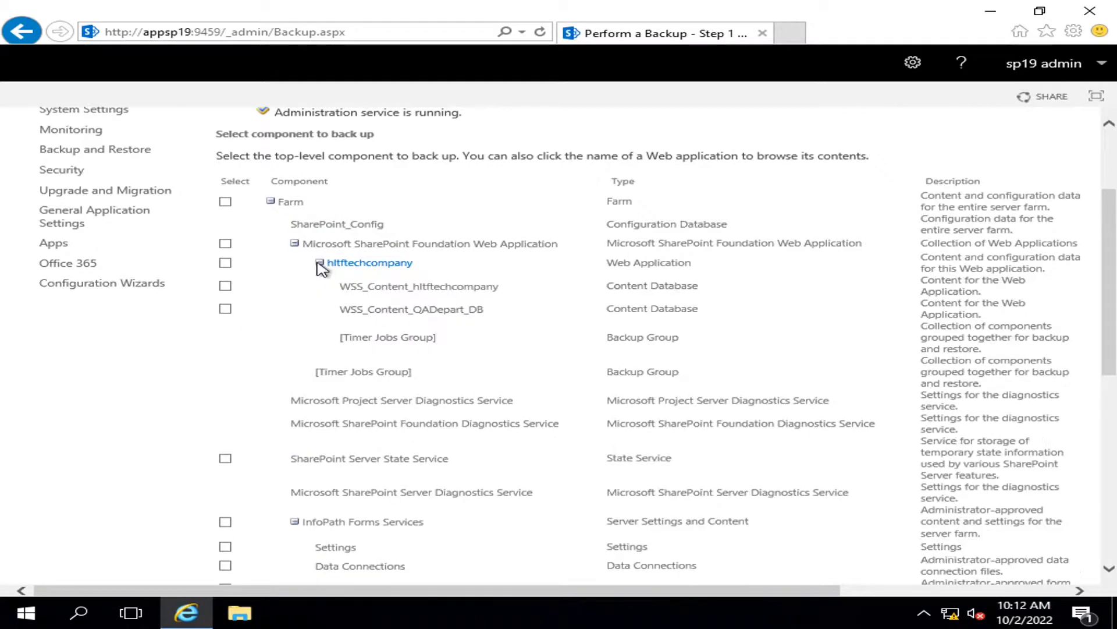
click(407, 265)
scroll(334, 315, down, 2)
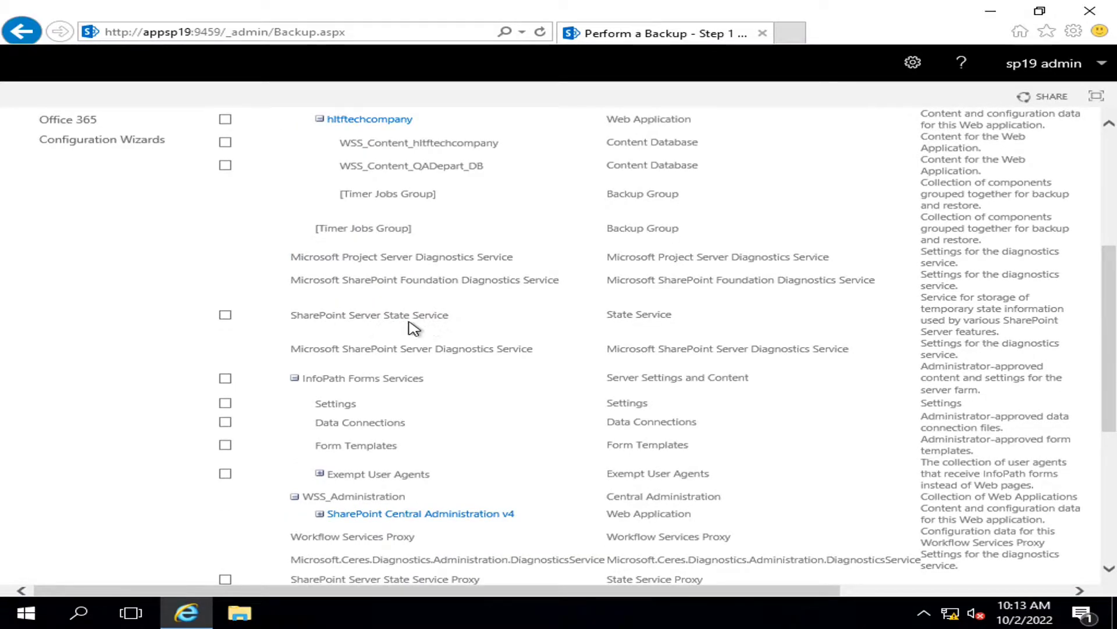
scroll(416, 326, down, 1)
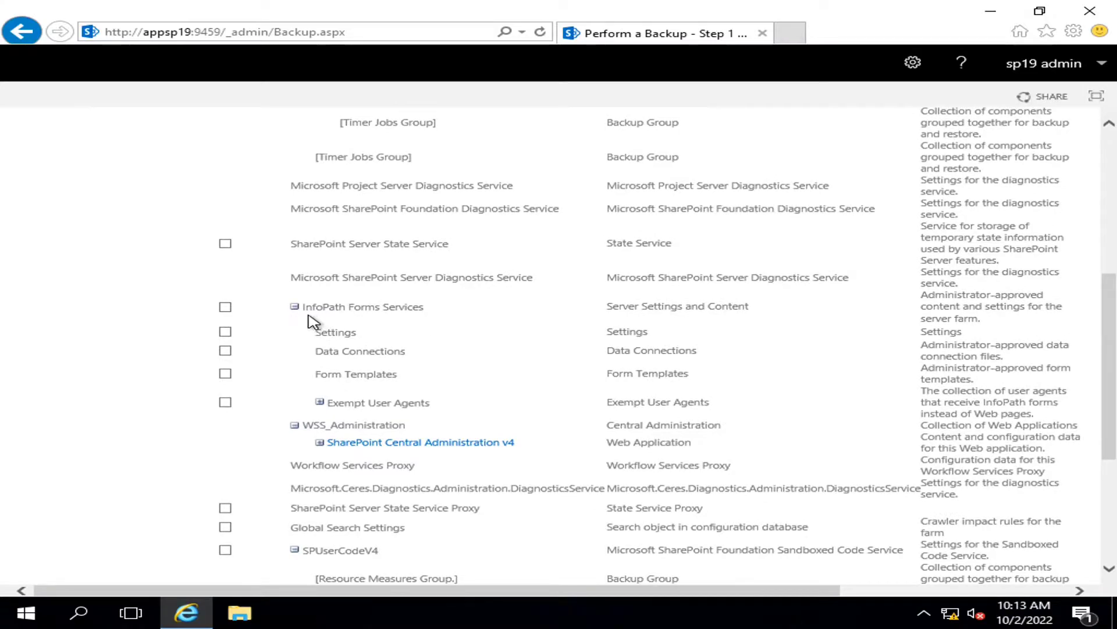
scroll(470, 321, down, 1)
scroll(470, 320, down, 1)
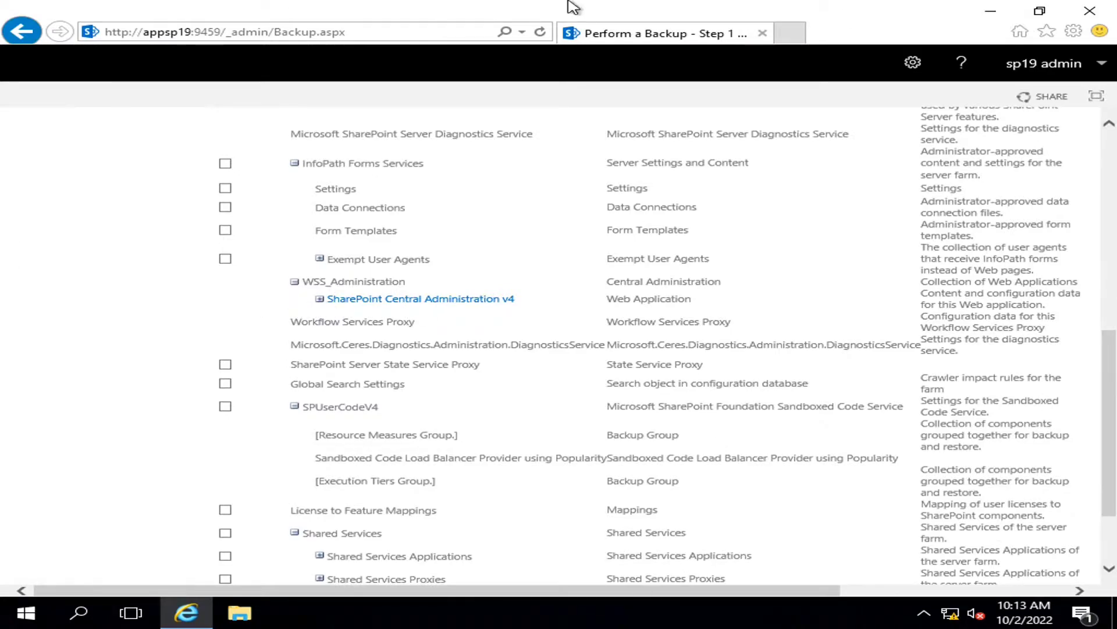
click(328, 300)
scroll(451, 390, up, 6)
scroll(451, 390, up, 1)
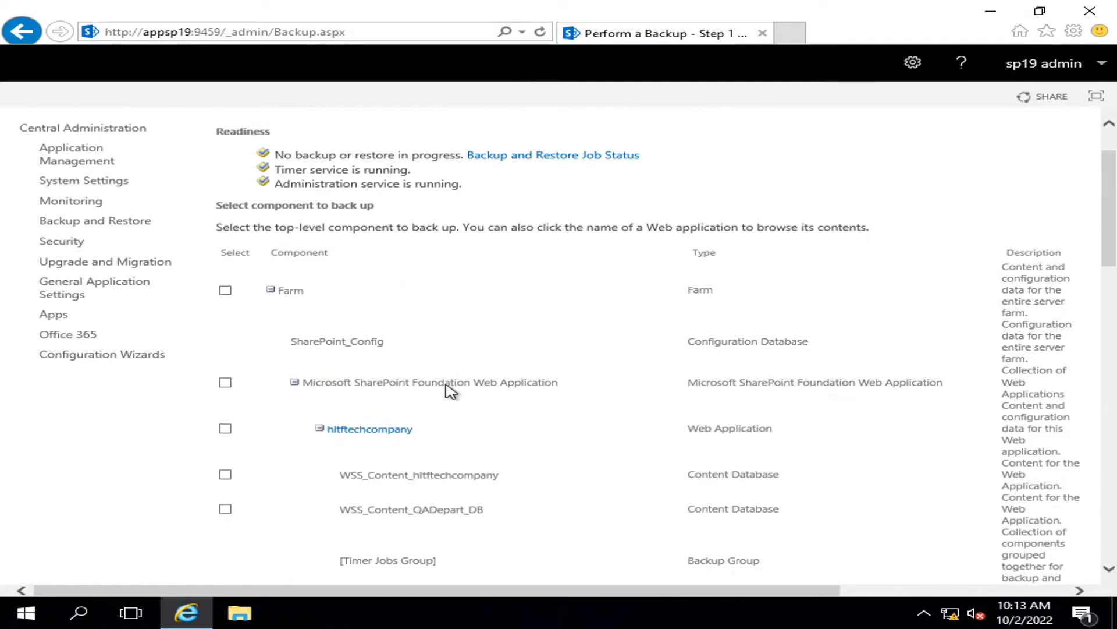
scroll(451, 390, down, 15)
scroll(452, 391, up, 3)
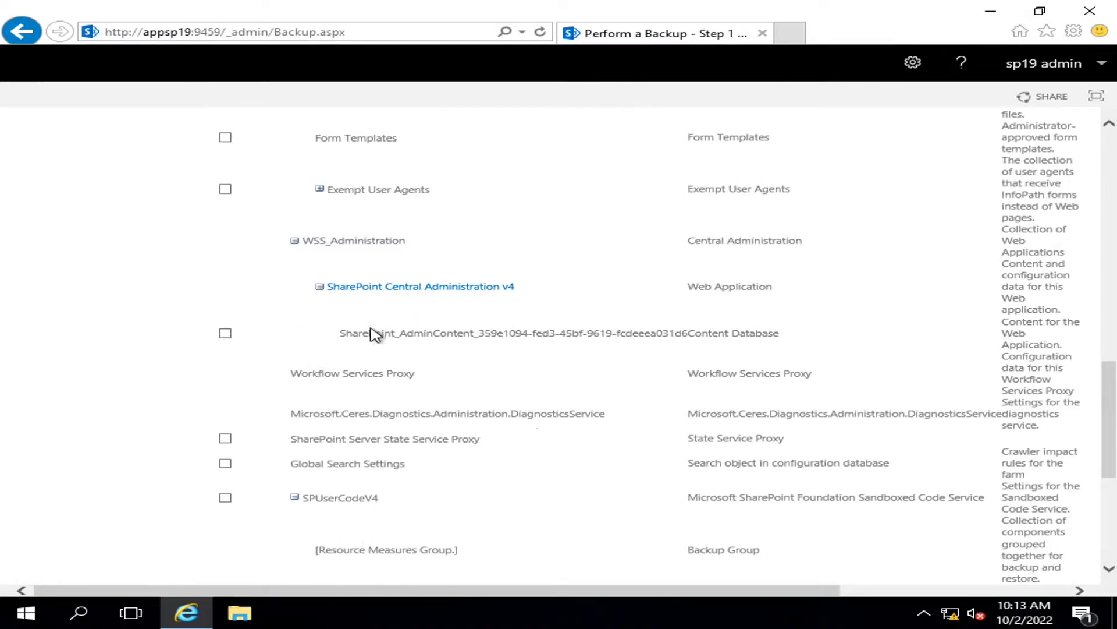
scroll(429, 501, down, 3)
scroll(430, 502, down, 3)
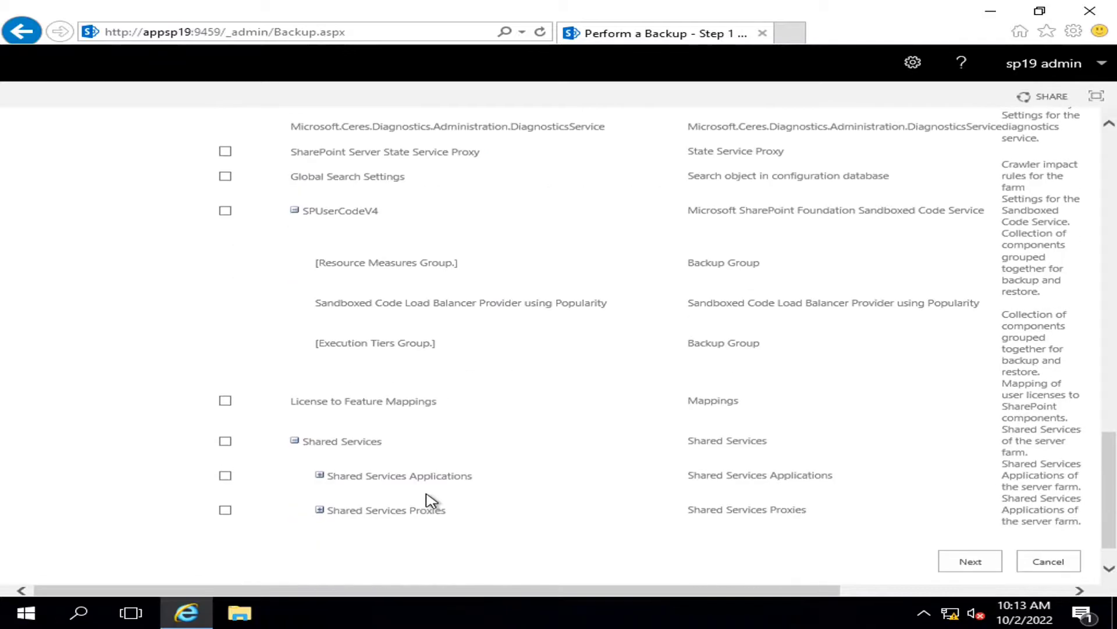
scroll(351, 485, up, 3)
scroll(351, 484, up, 4)
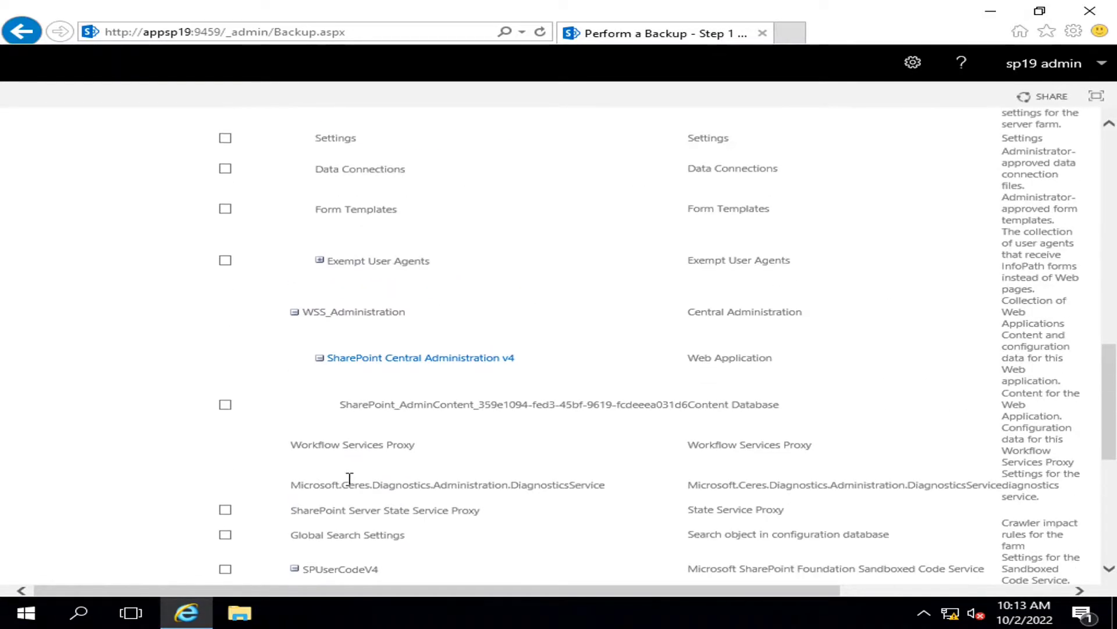
click(318, 357)
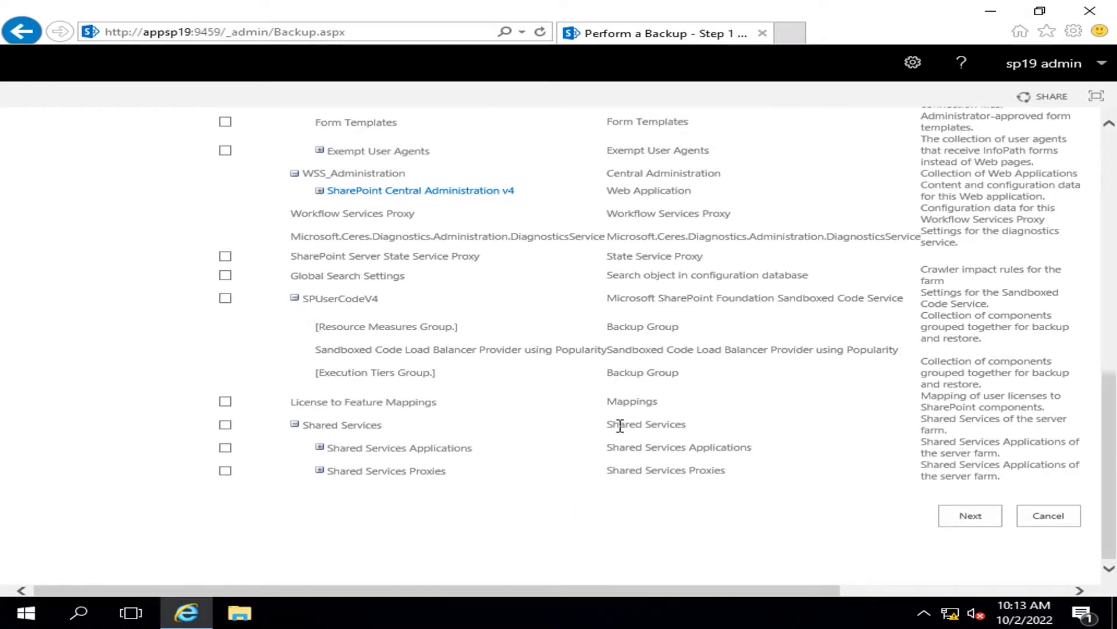
scroll(618, 425, up, 8)
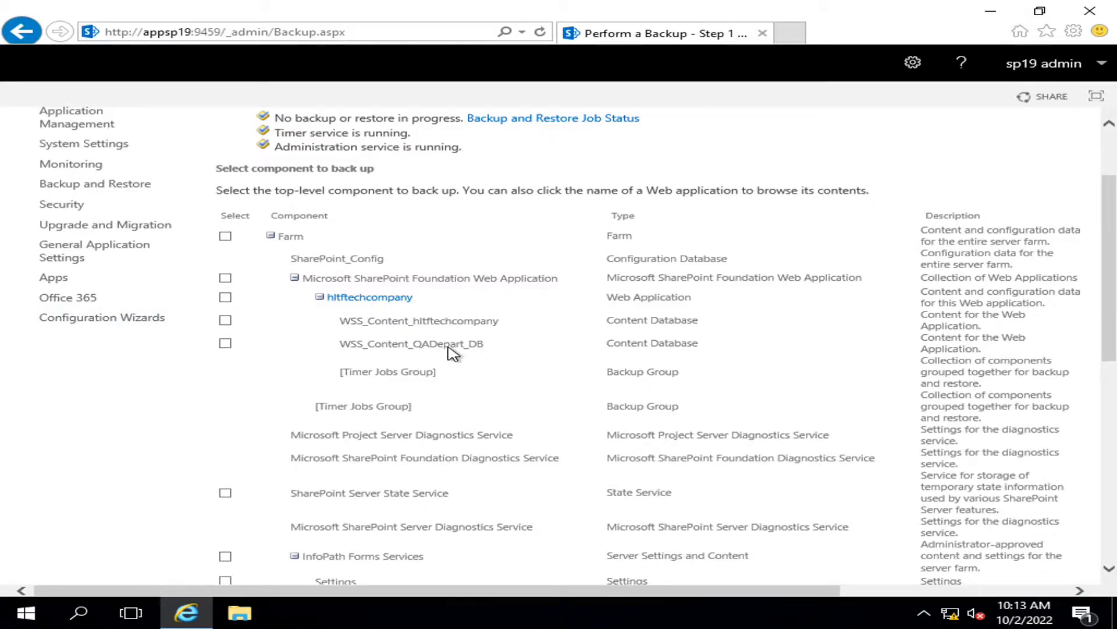
Select the whole Farm for backup, collapse its tree, and go to Step 2.
click(226, 236)
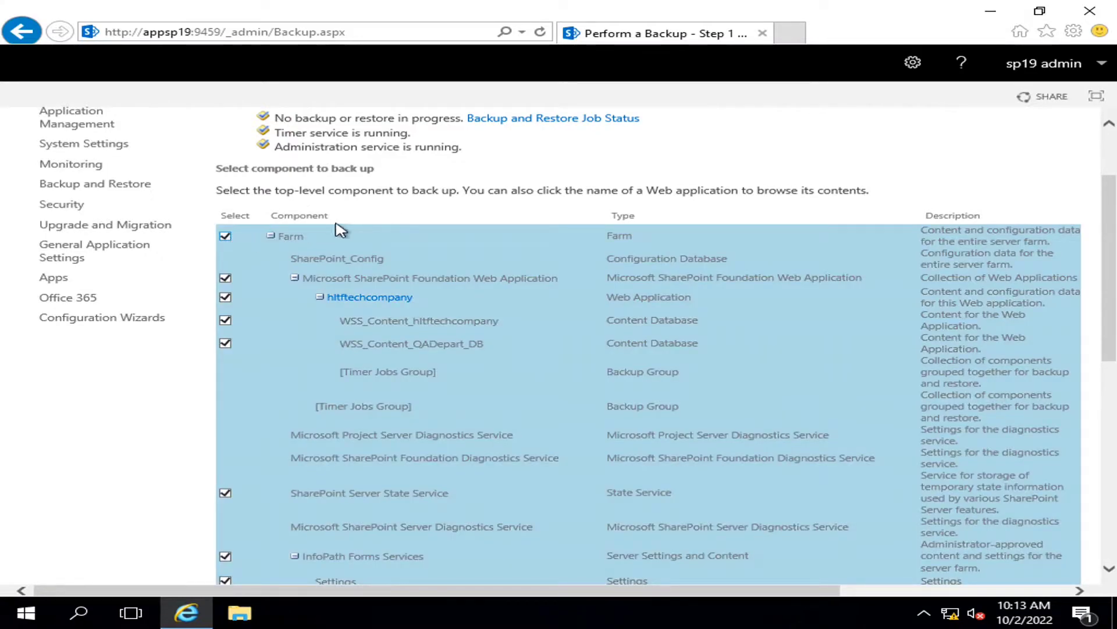
click(270, 236)
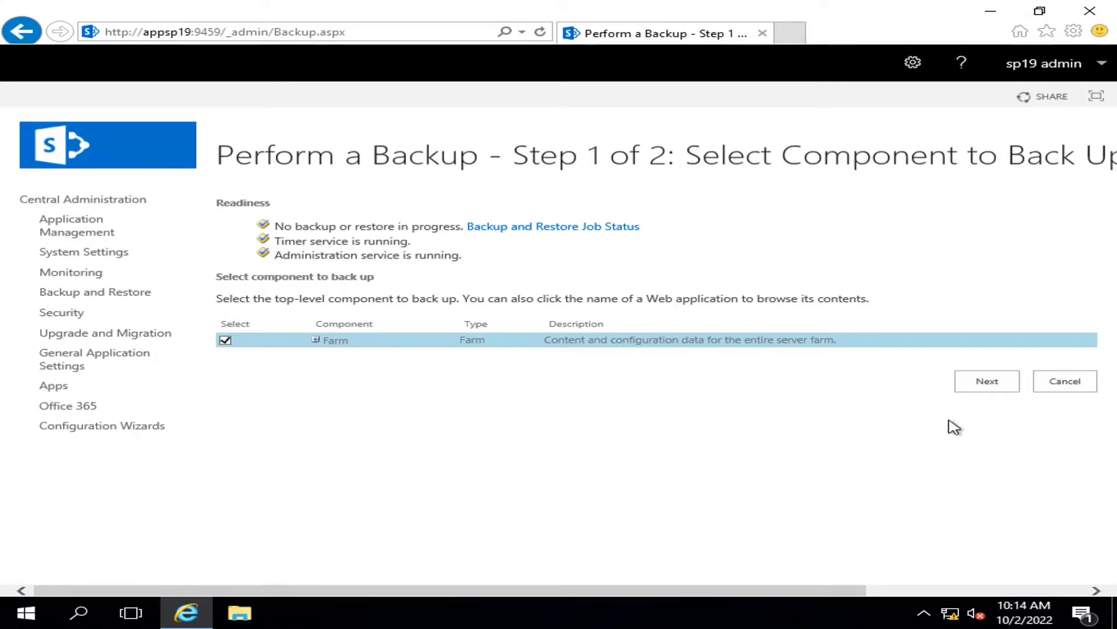
click(982, 386)
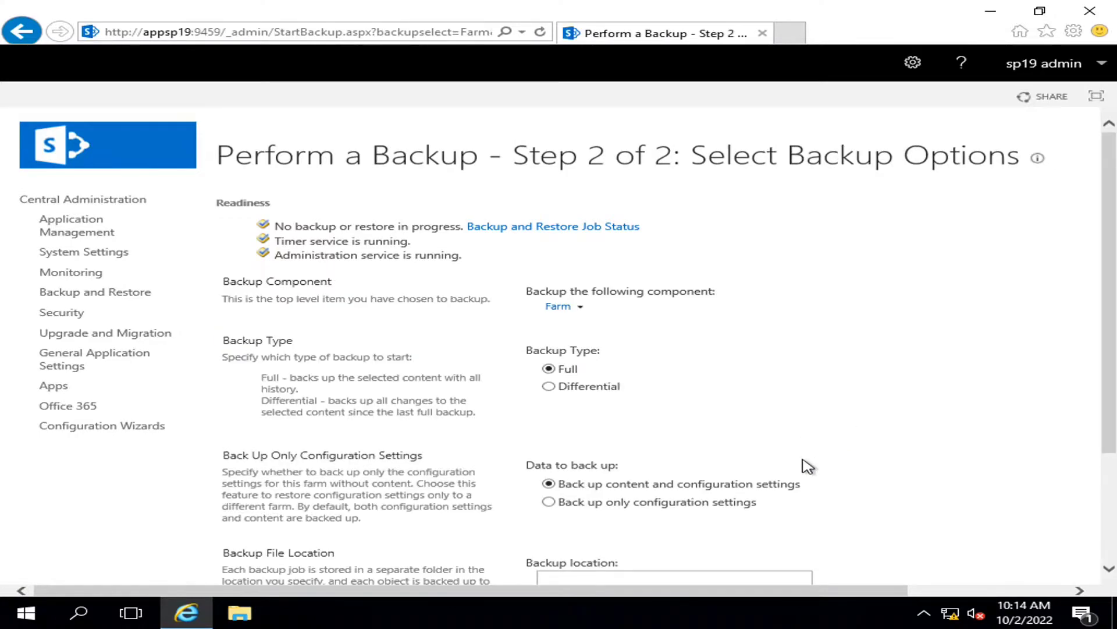
scroll(866, 294, down, 2)
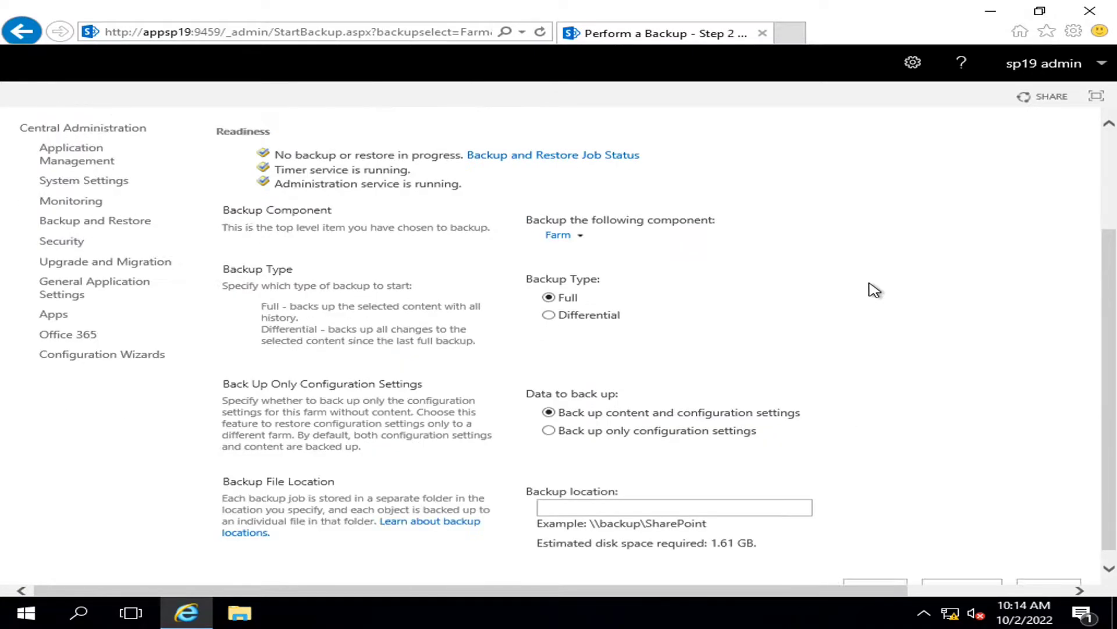
scroll(864, 295, up, 2)
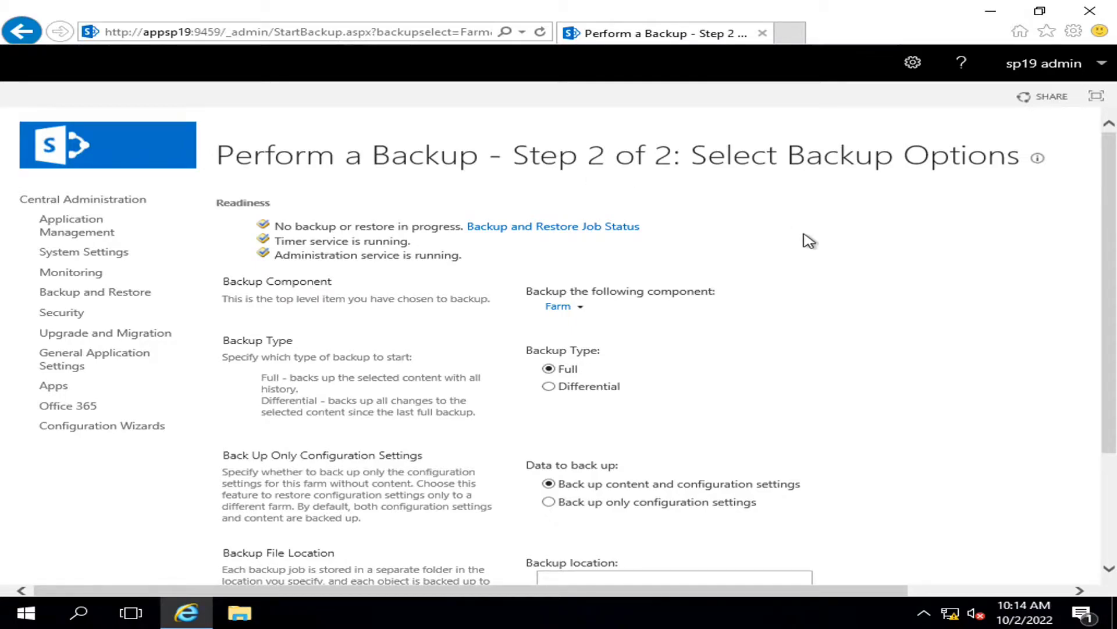
scroll(806, 239, down, 2)
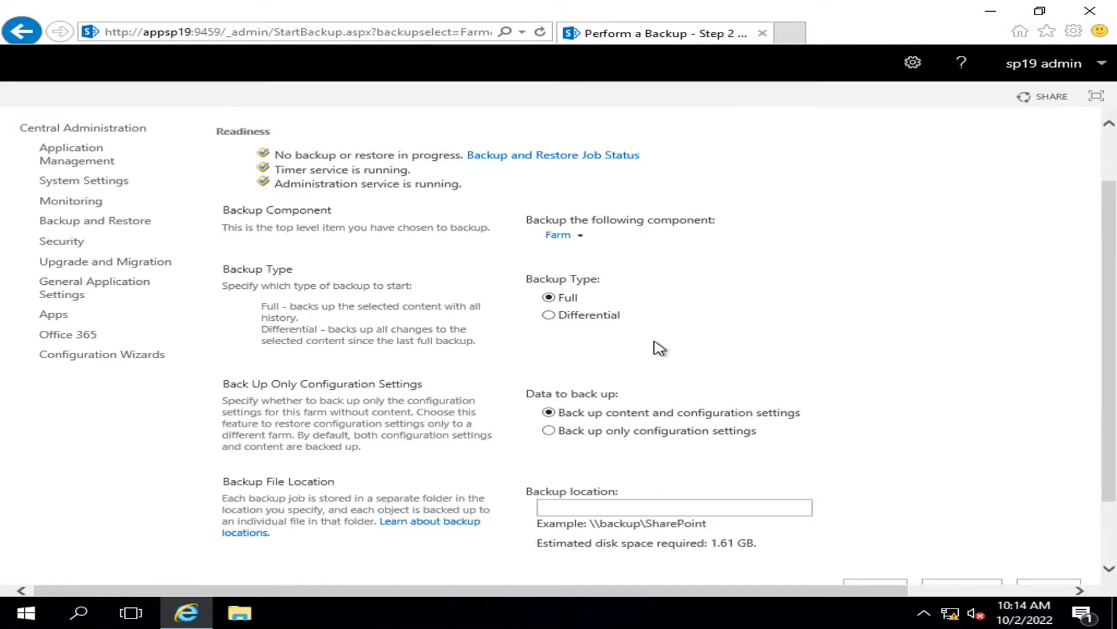
scroll(654, 347, down, 1)
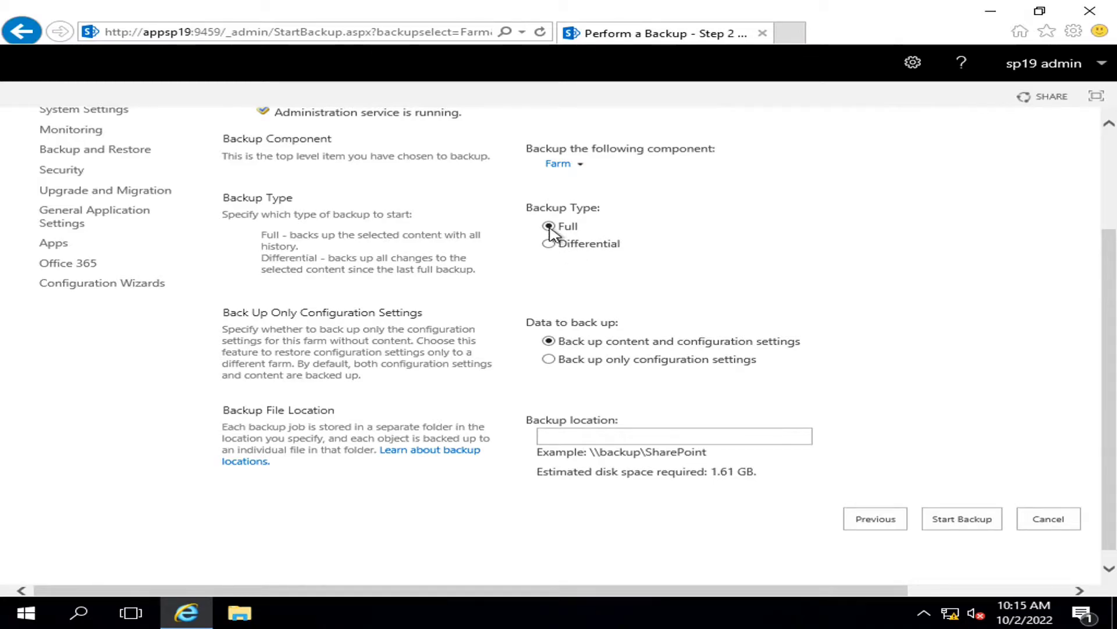
scroll(670, 293, down, 1)
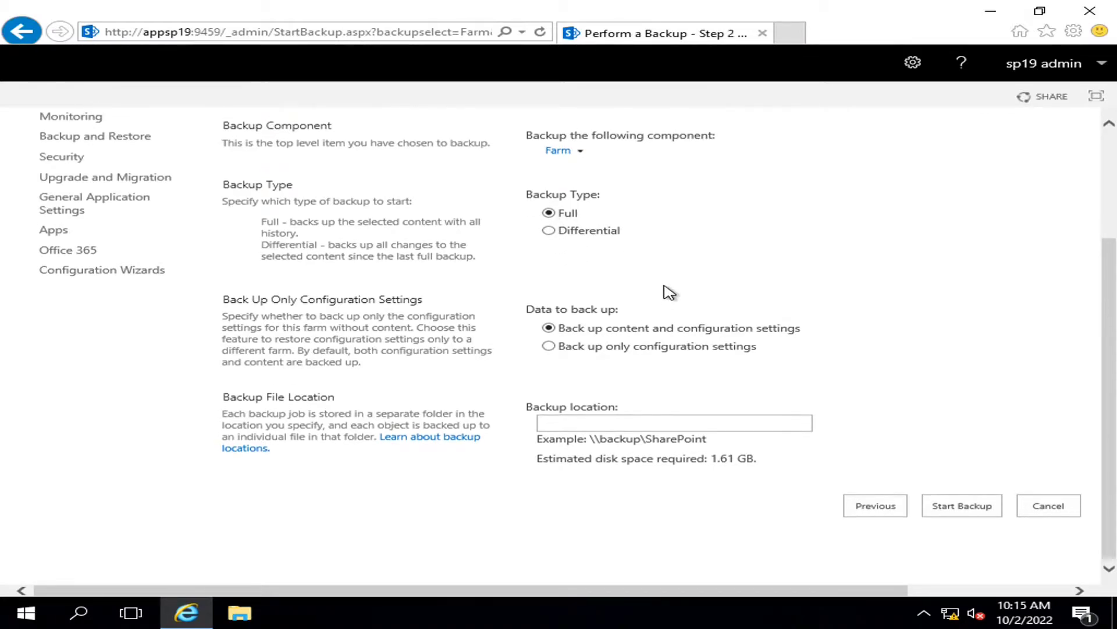
click(601, 421)
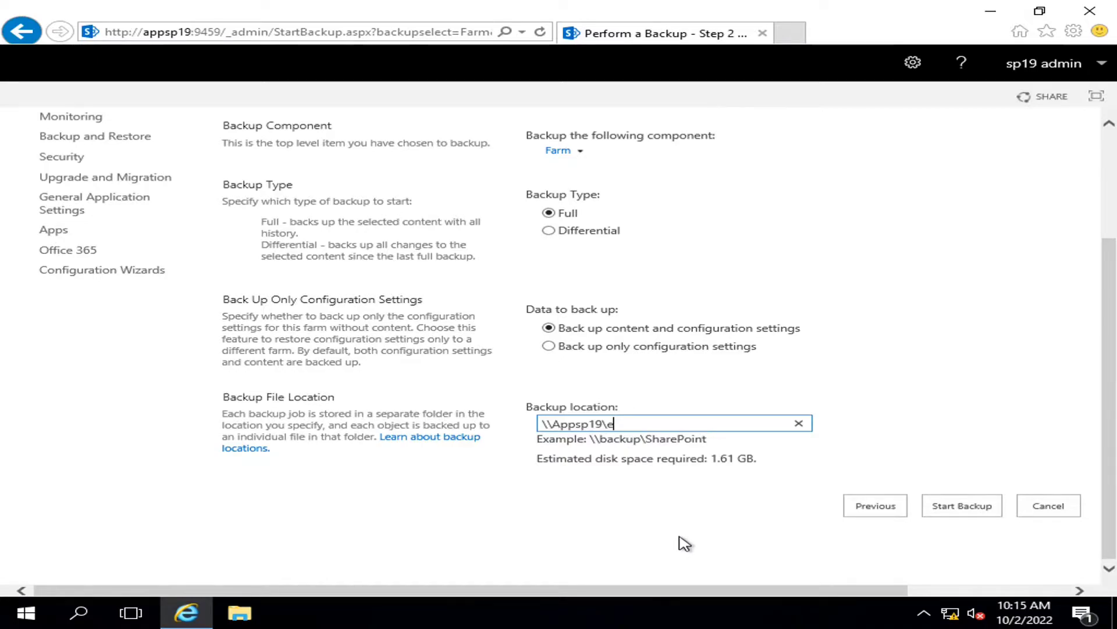
text(far02102)
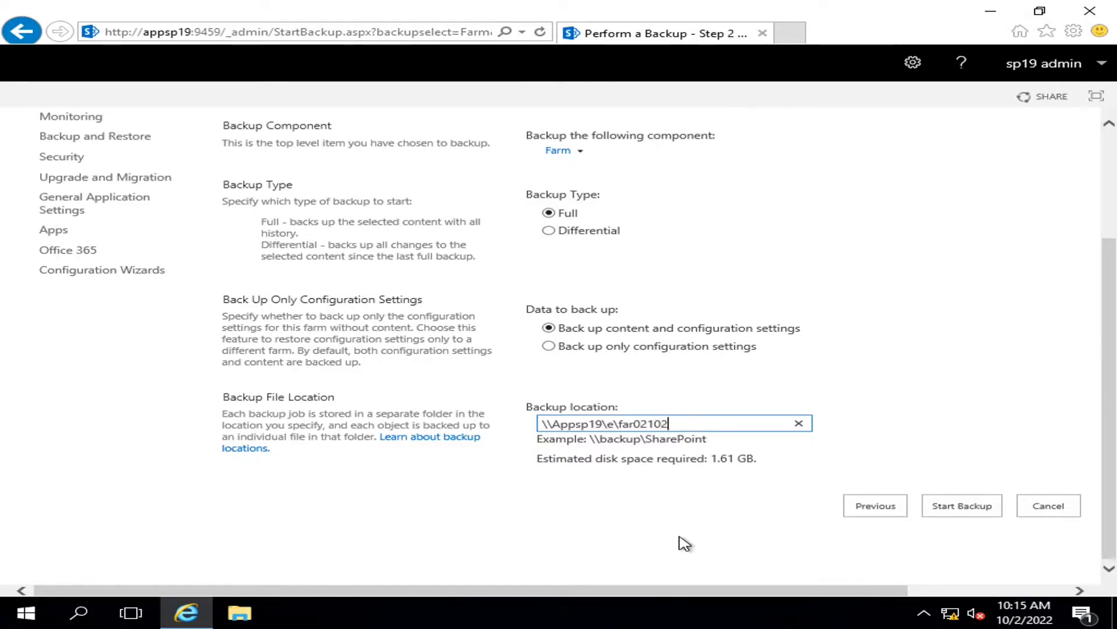
text(2)
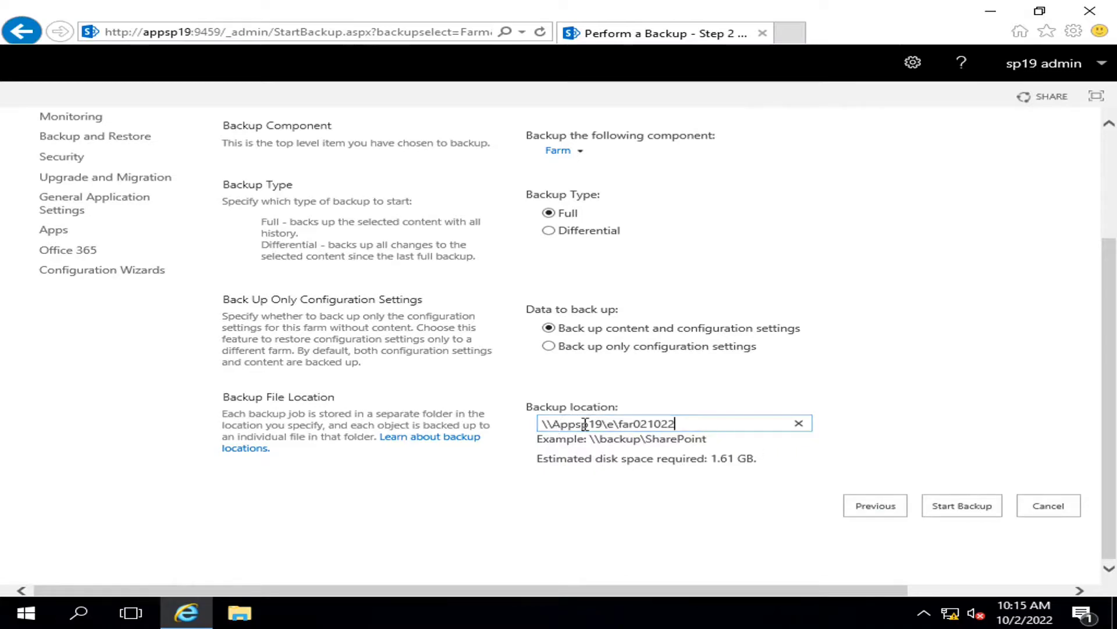
drag(613, 424, 524, 423)
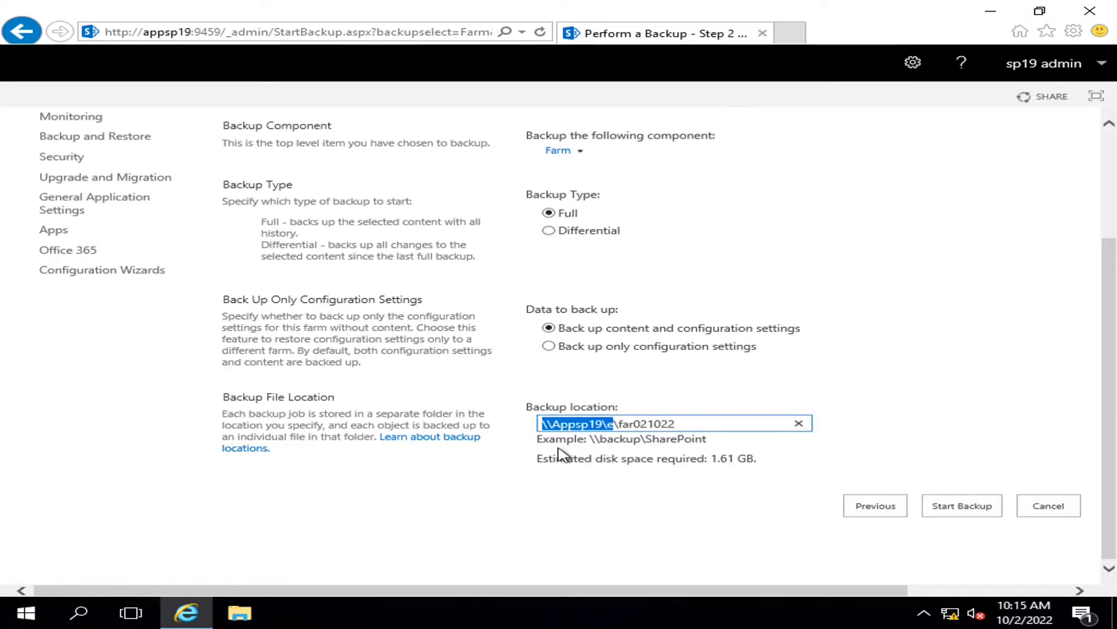
drag(603, 424, 552, 424)
click(240, 613)
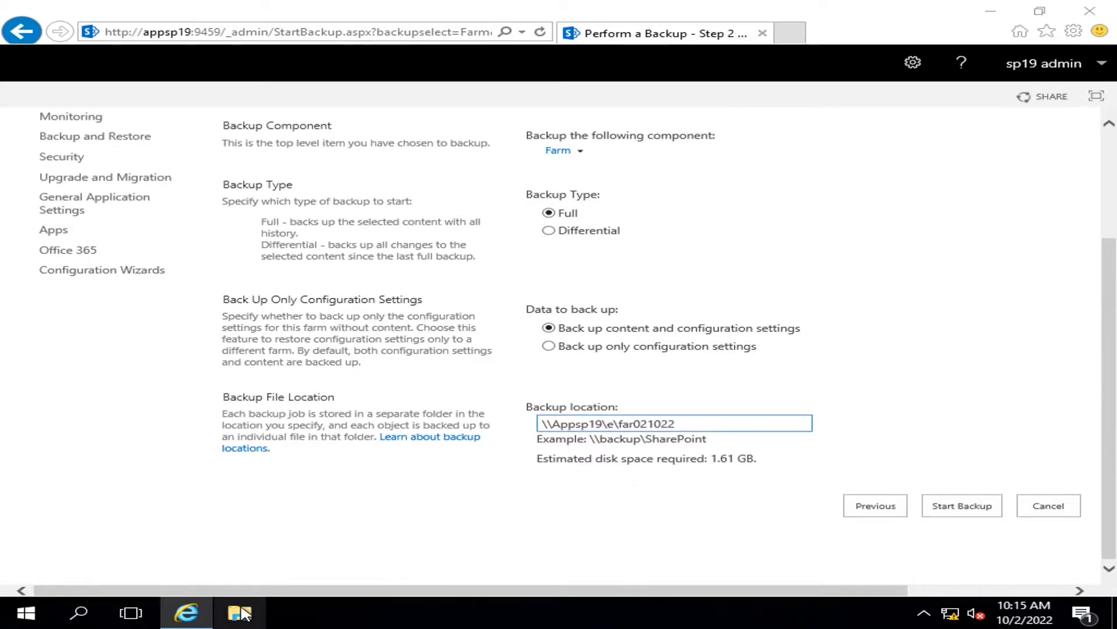
click(70, 194)
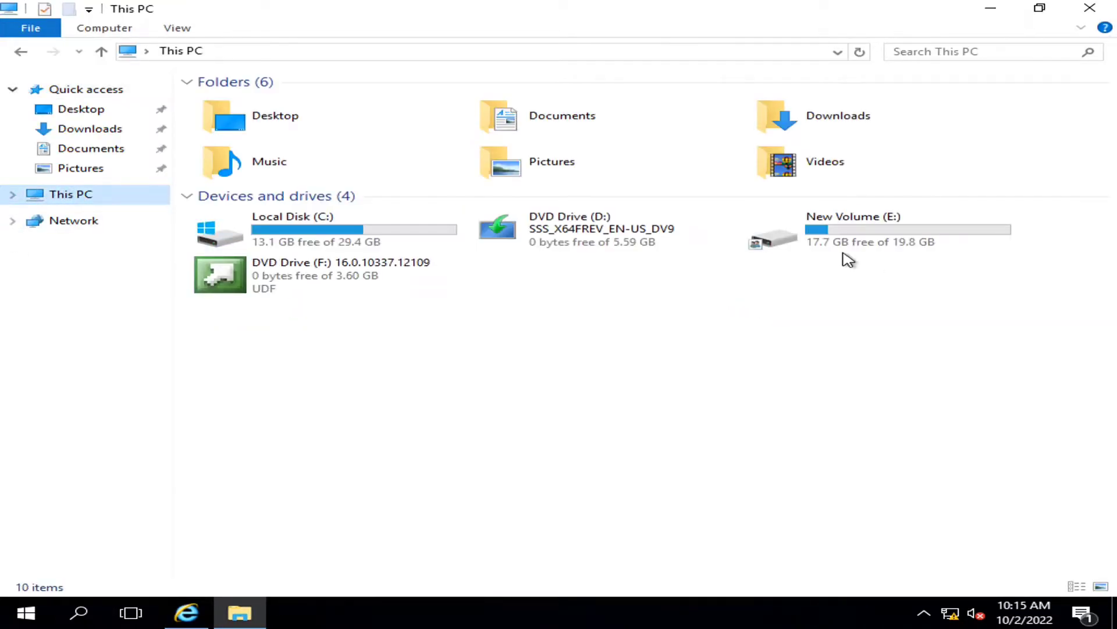
click(830, 249)
click(991, 8)
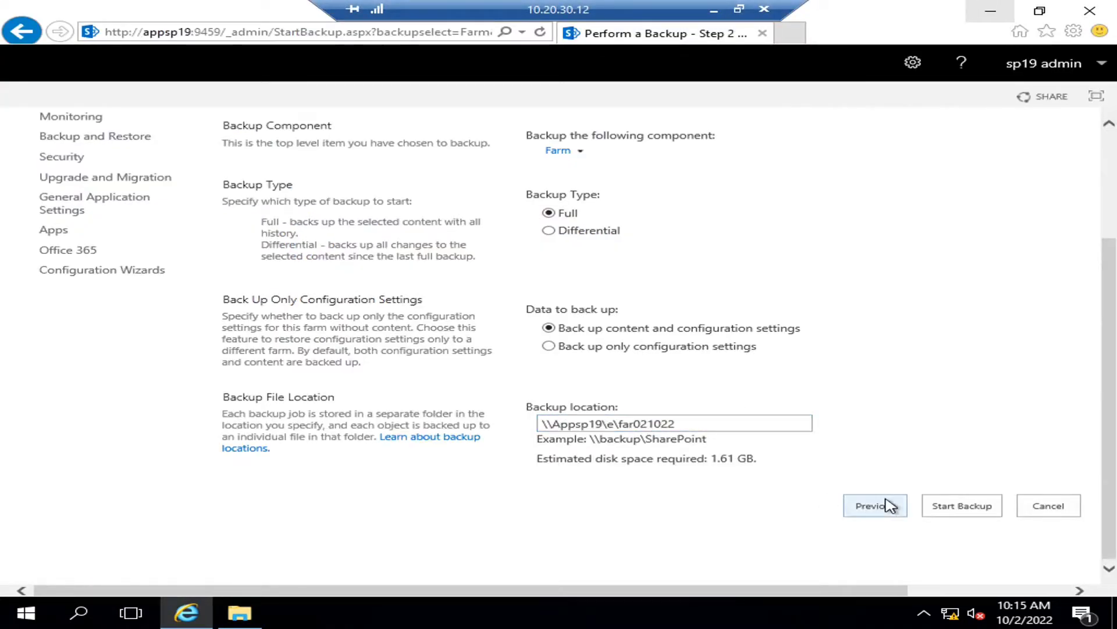
Start the farm backup, shortening the backup location to \\Appsp19\e\ after the path error.
click(943, 505)
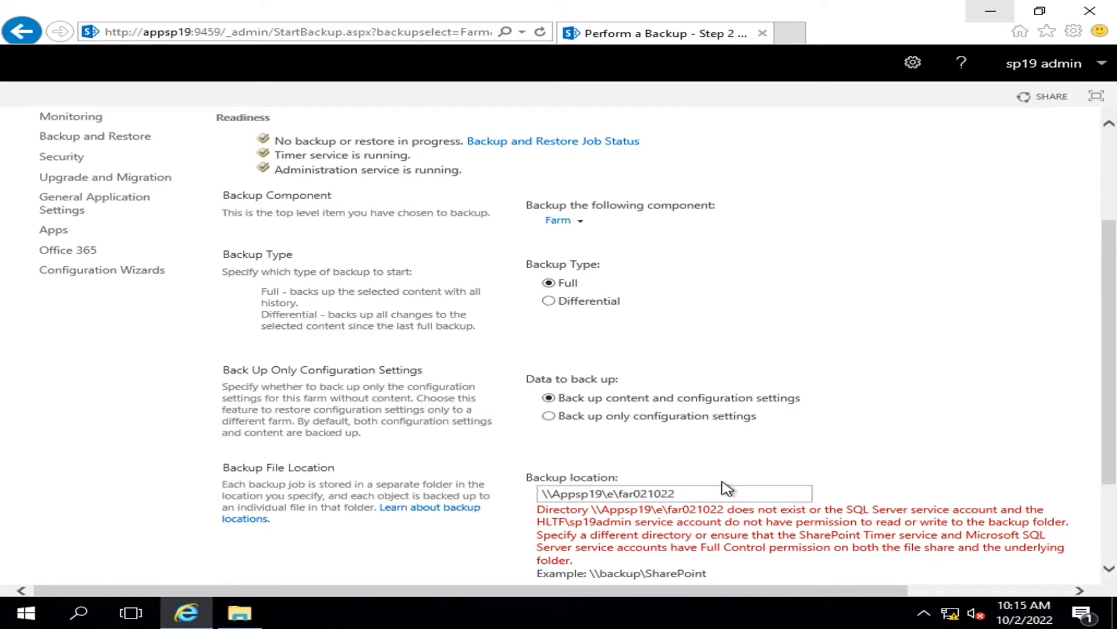
click(714, 491)
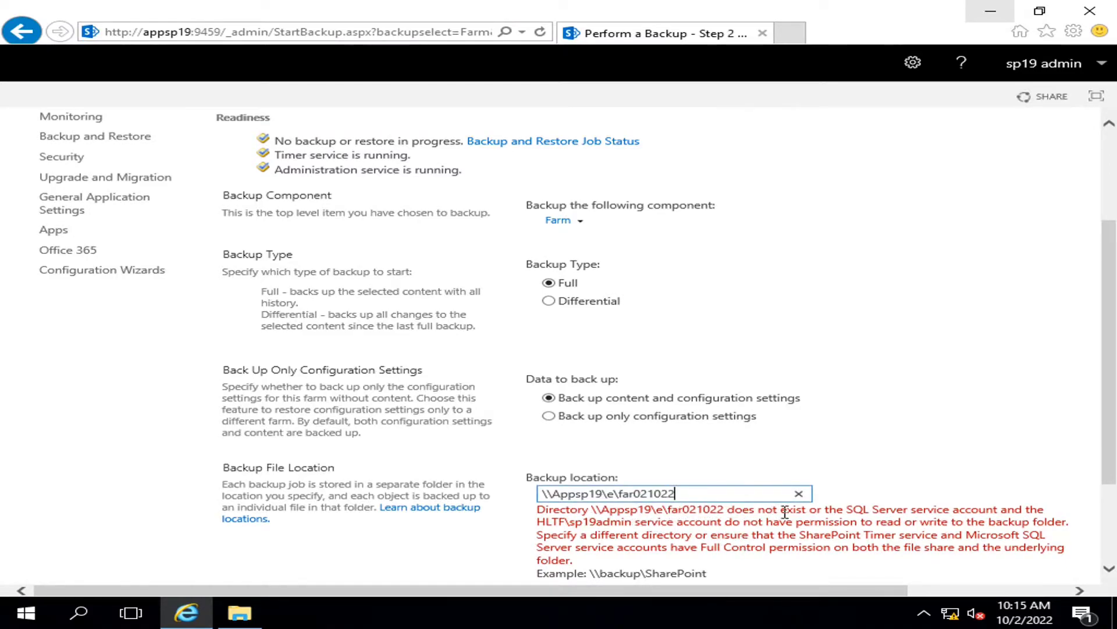
key(BackSpace)
key(BackSpace)
key(BackSpace)
key(BackSpace)
key(BackSpace)
key(BackSpace)
key(BackSpace)
key(BackSpace)
key(BackSpace)
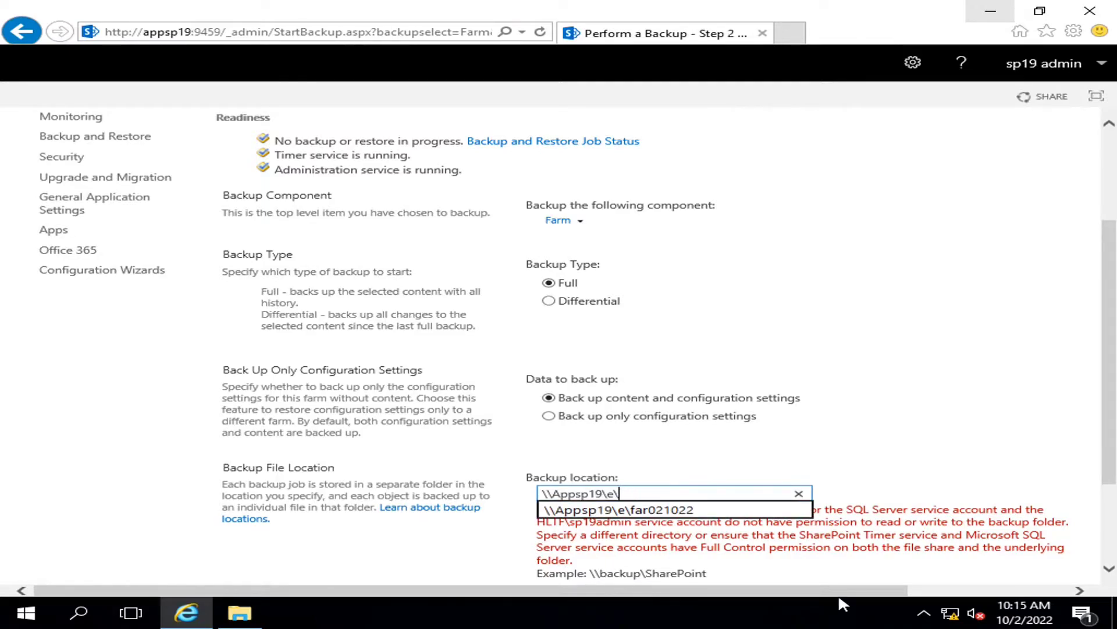
click(975, 349)
scroll(972, 349, down, 3)
click(977, 507)
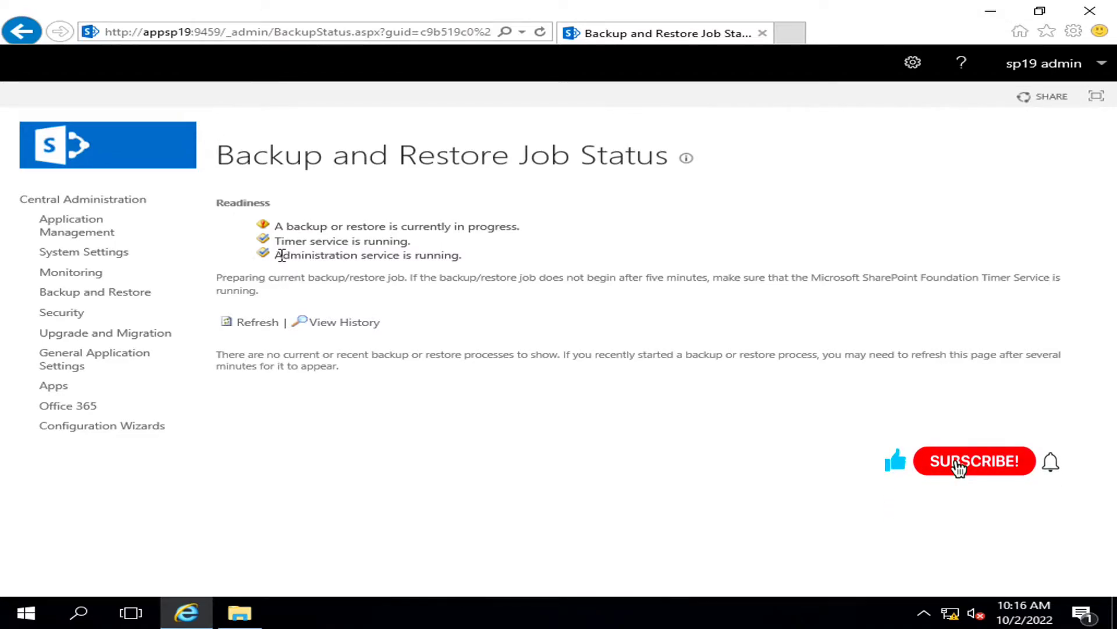
Check the Administration and Timer service status lines, then refresh the job status for progress.
drag(276, 255, 466, 256)
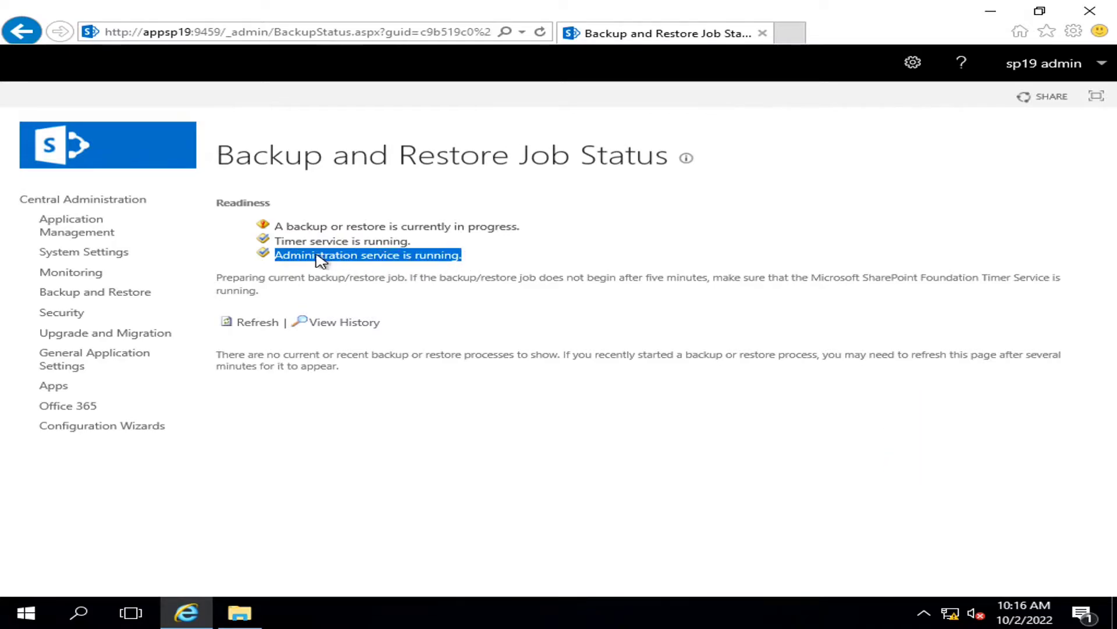
drag(279, 241, 417, 241)
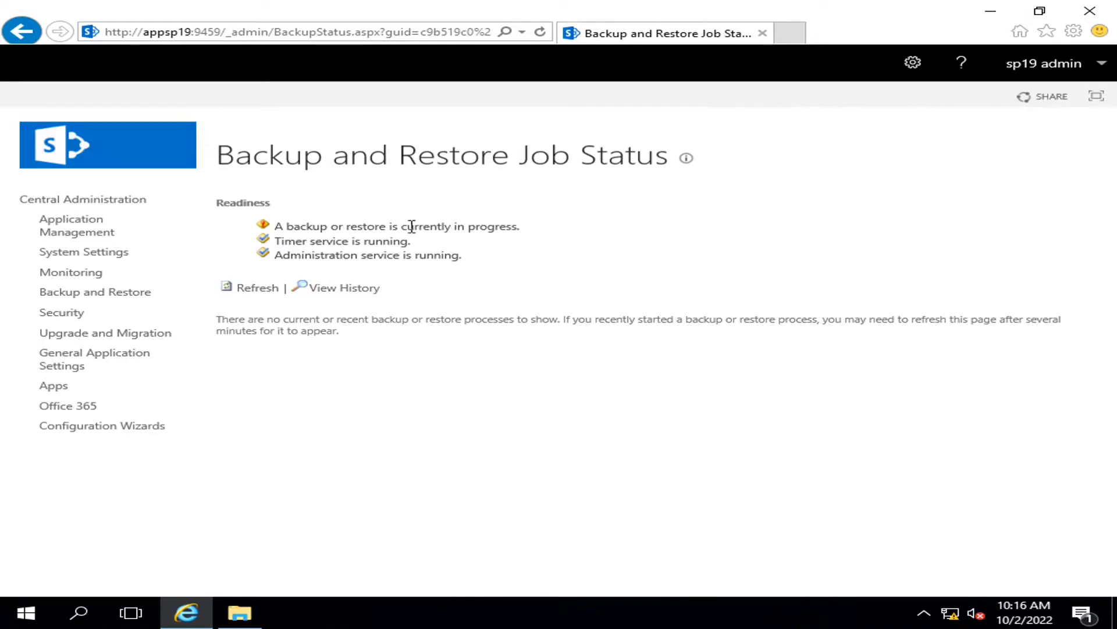
click(262, 295)
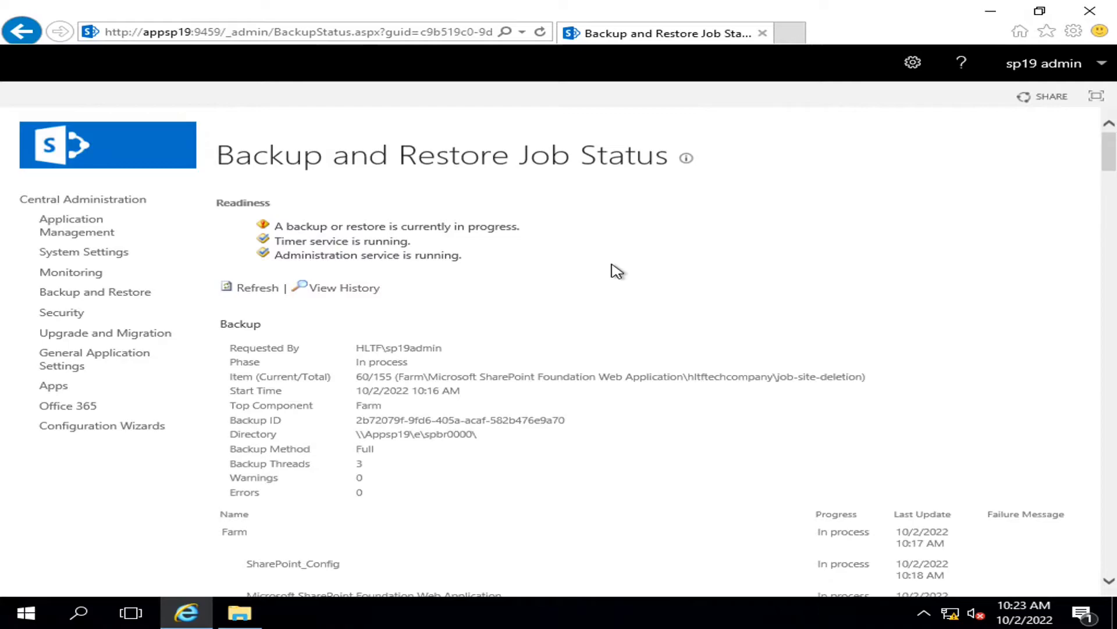
Check the backup directory \\Appsp19\e\spbr0000\ and scroll through the per-component progress list.
scroll(617, 271, down, 1)
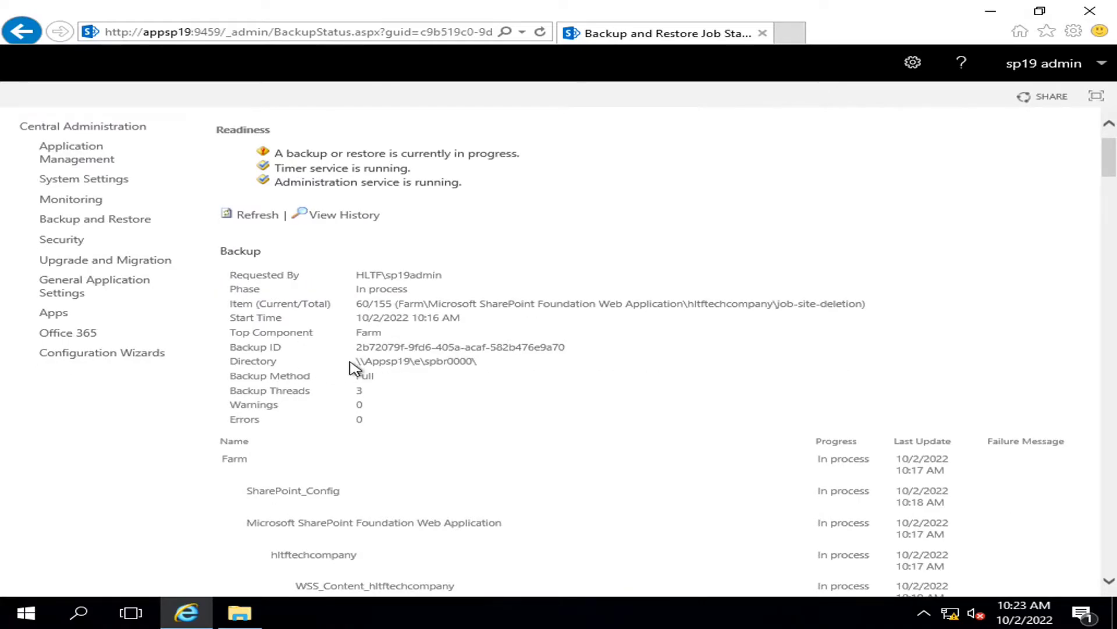
drag(355, 363, 478, 363)
click(465, 412)
scroll(526, 376, down, 5)
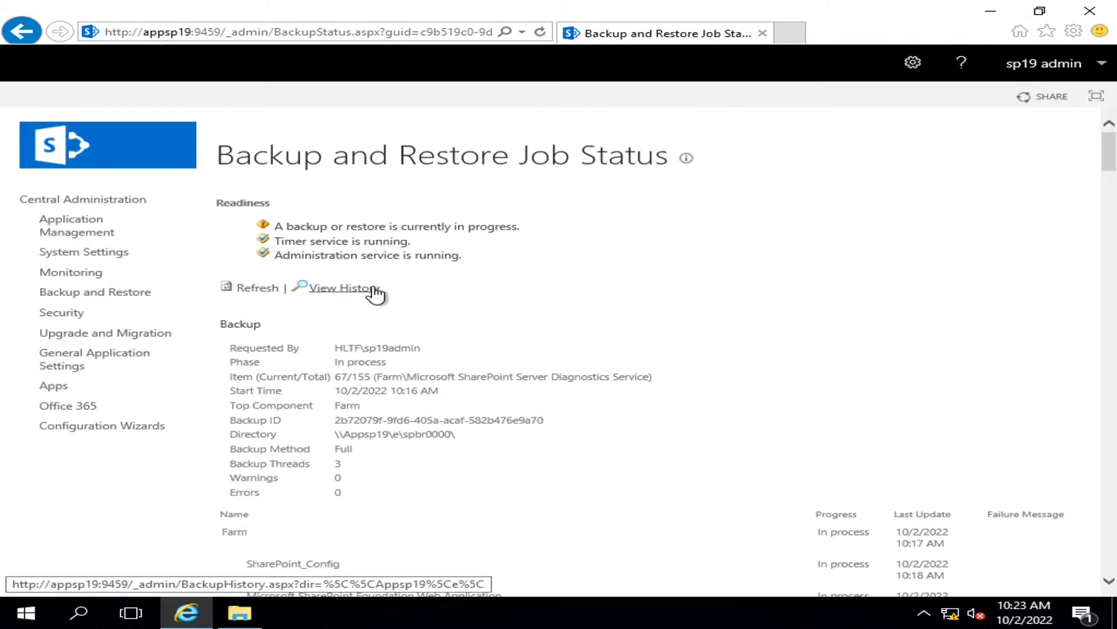
scroll(375, 302, down, 12)
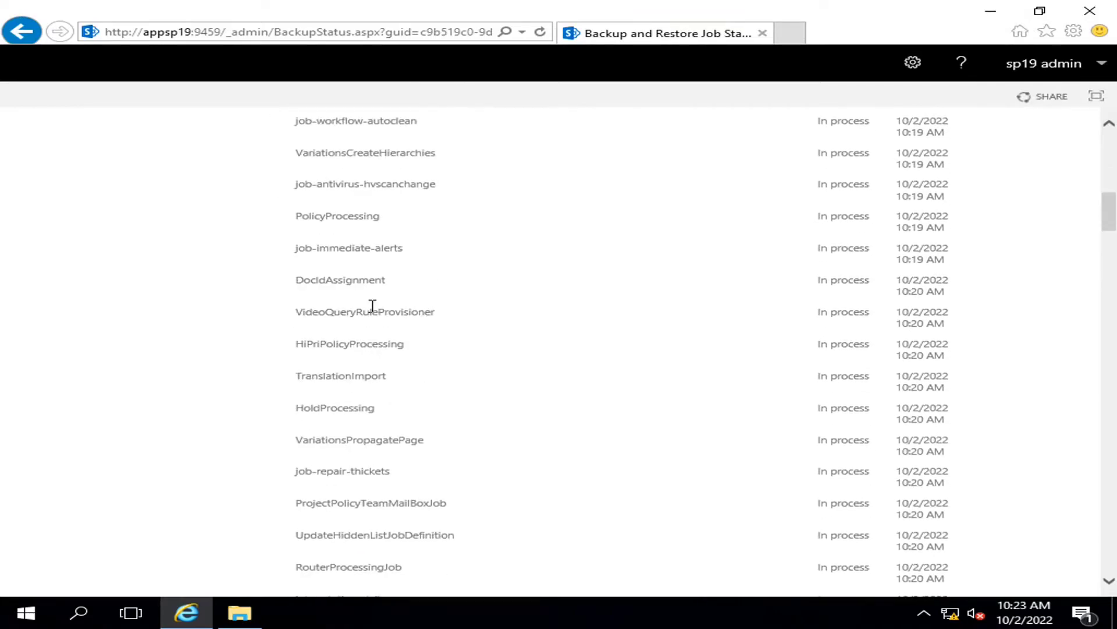
scroll(373, 306, down, 20)
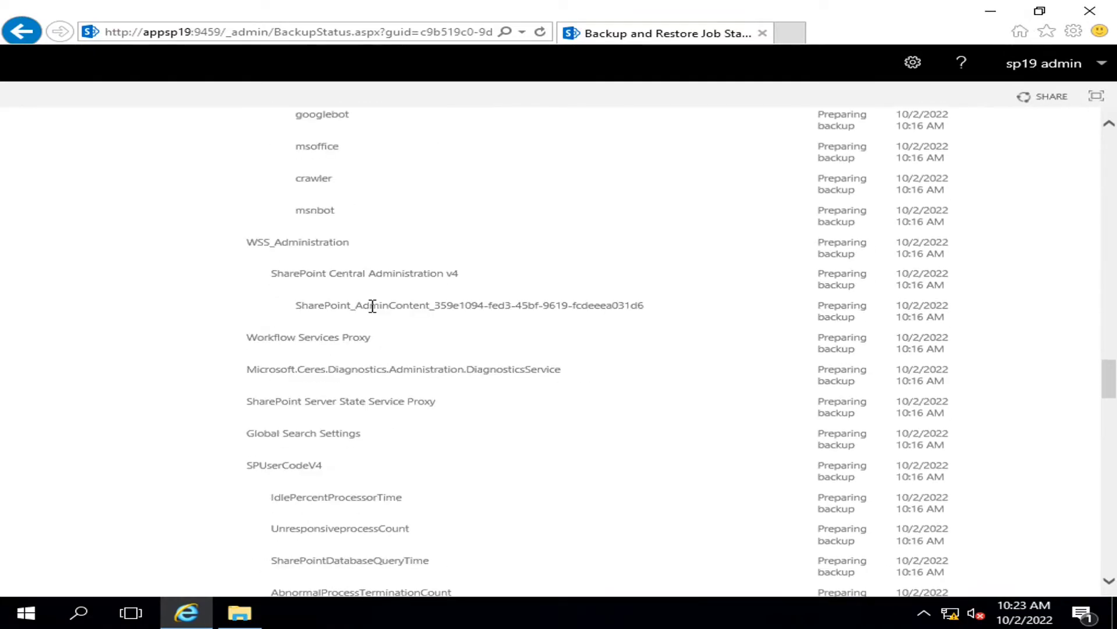
scroll(669, 459, down, 12)
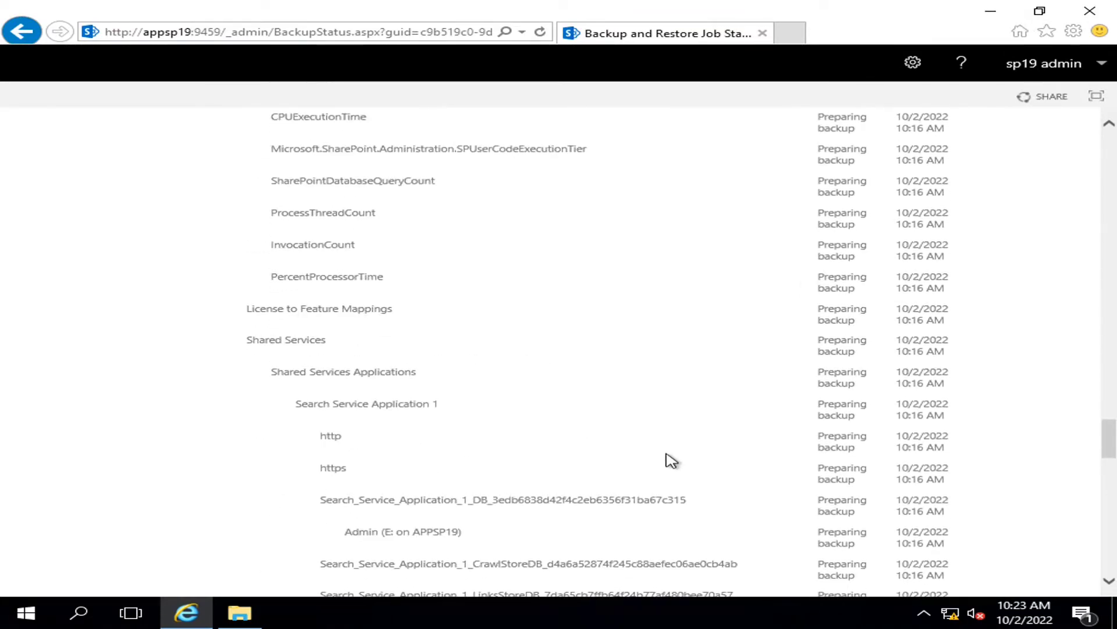
scroll(669, 459, down, 9)
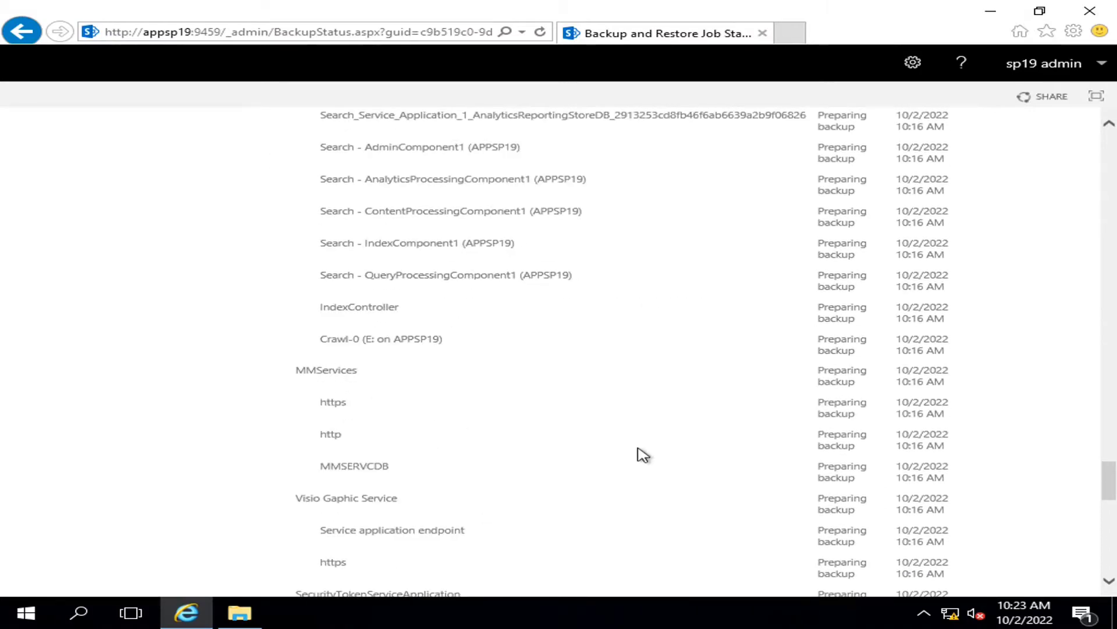
scroll(643, 454, down, 15)
scroll(643, 456, up, 18)
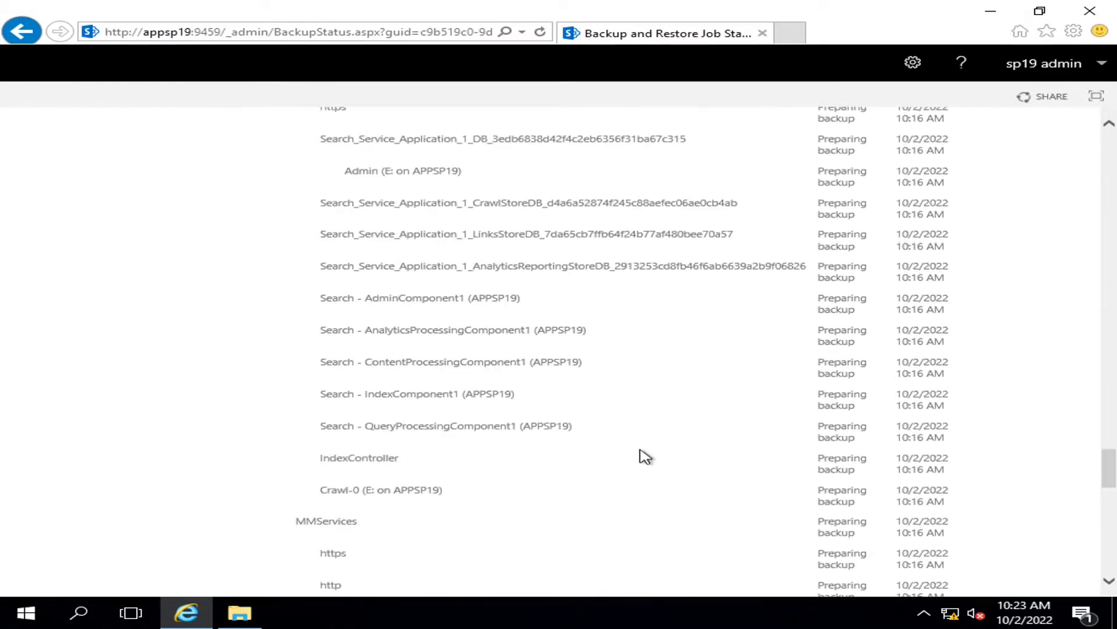
scroll(645, 456, up, 20)
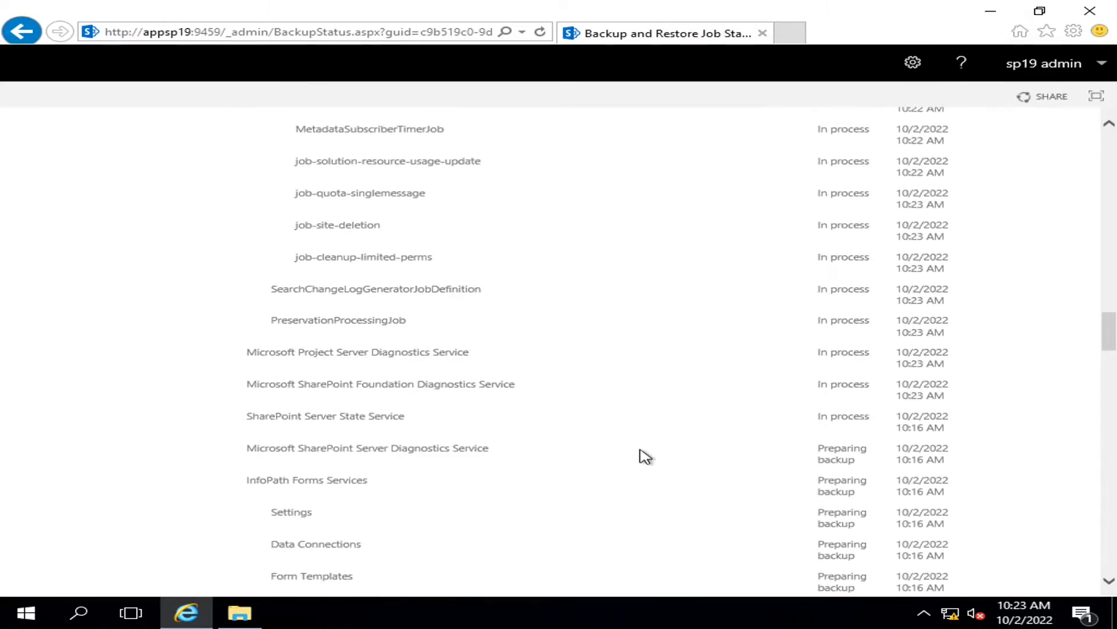
scroll(645, 455, up, 20)
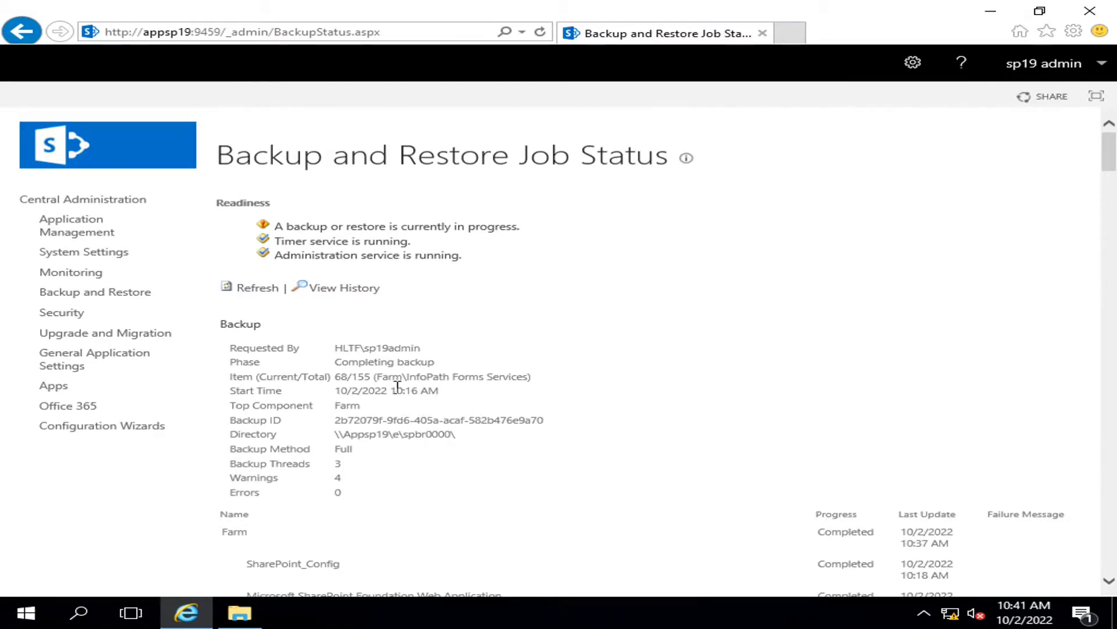
Note the 10:16 start time and the current item, InfoPath Forms Services, on the status page.
double_click(395, 389)
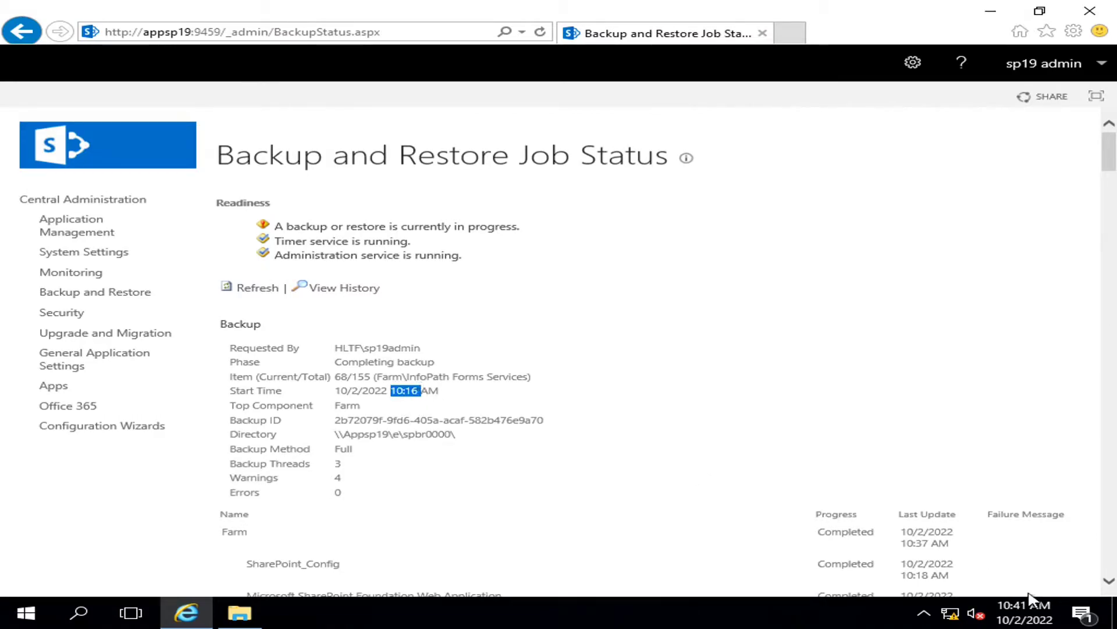
mouse_move(1017, 611)
click(431, 330)
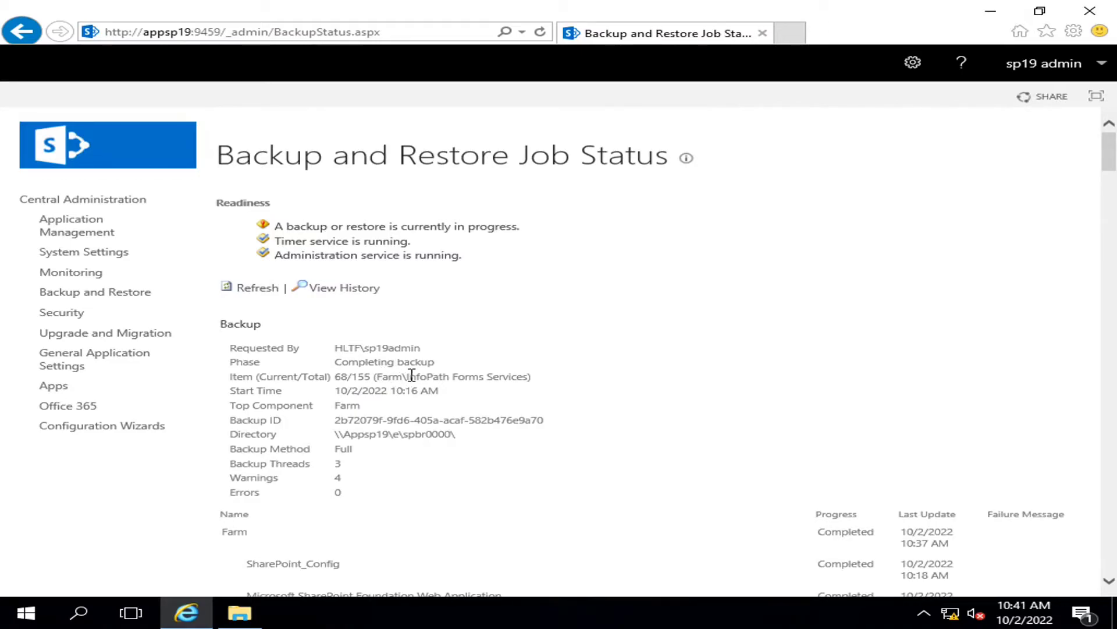
drag(408, 376, 515, 378)
click(663, 299)
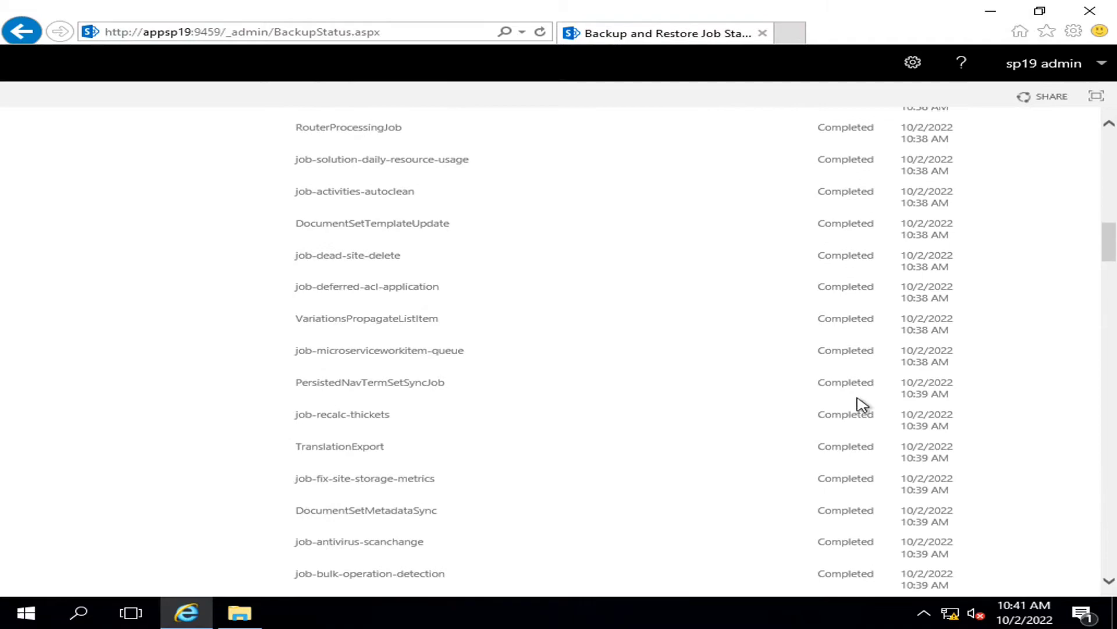
scroll(855, 404, down, 2)
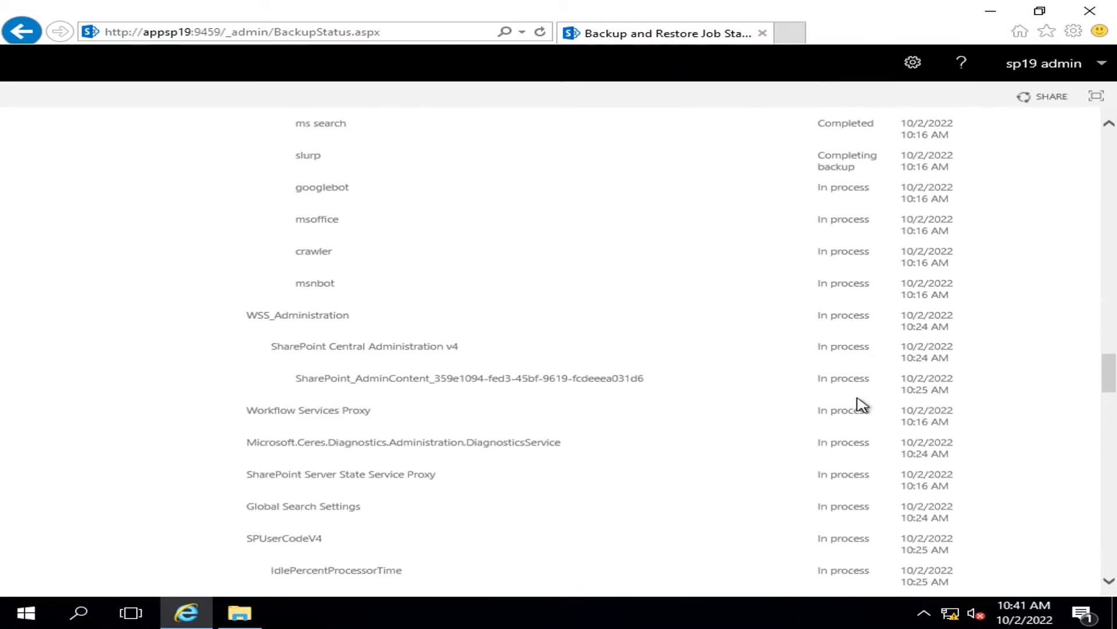
Scroll the job status until it shows the backup completed with warnings and none in progress.
scroll(857, 404, up, 4)
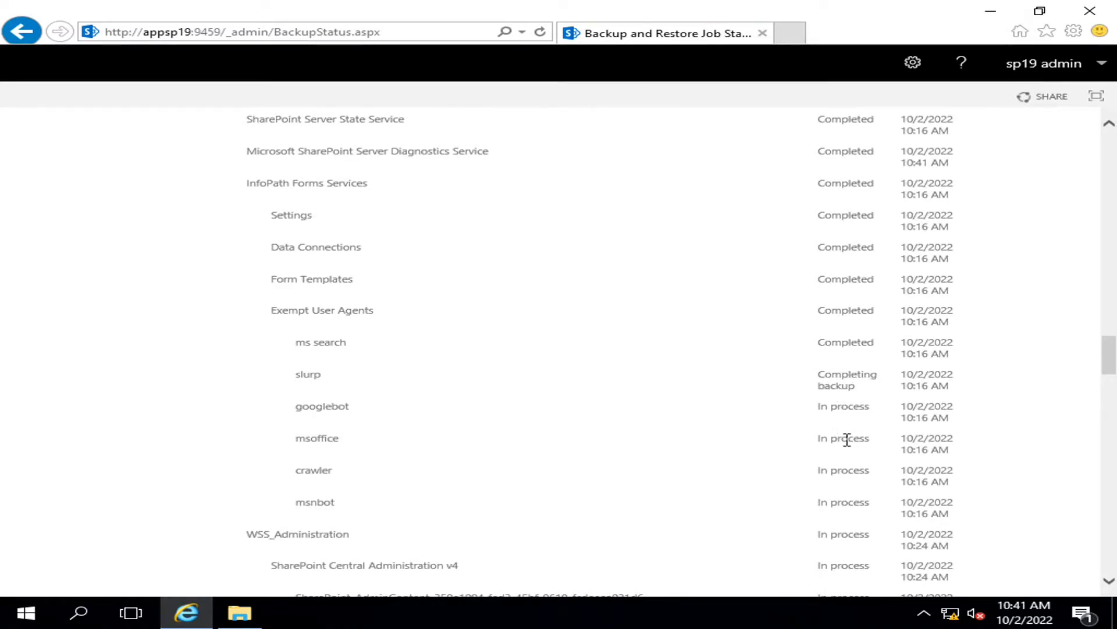
scroll(839, 489, down, 15)
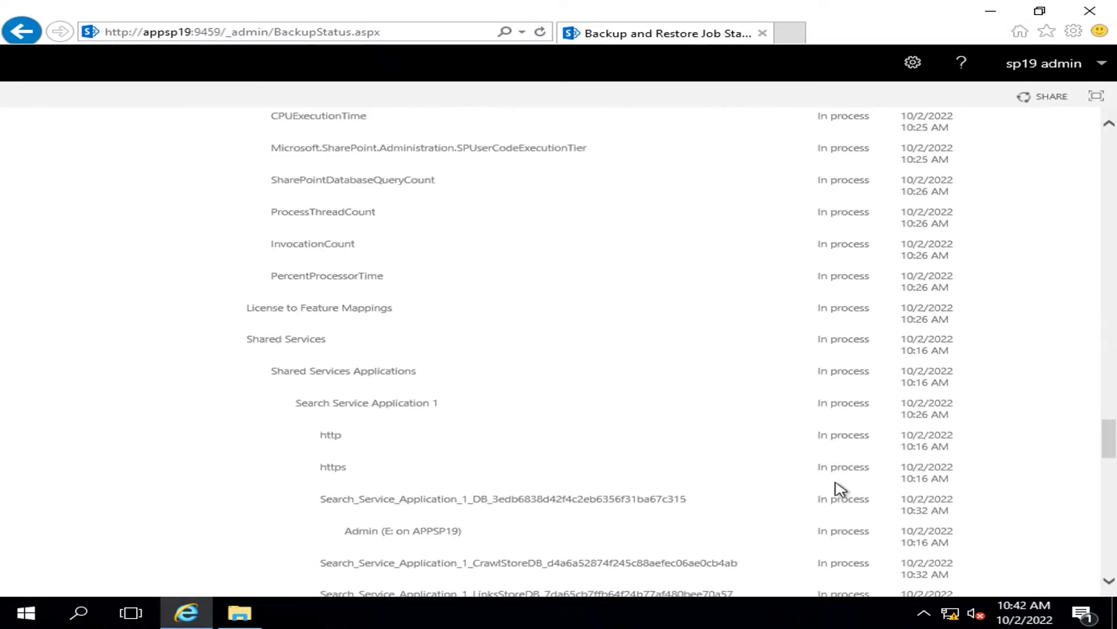
scroll(840, 489, down, 3)
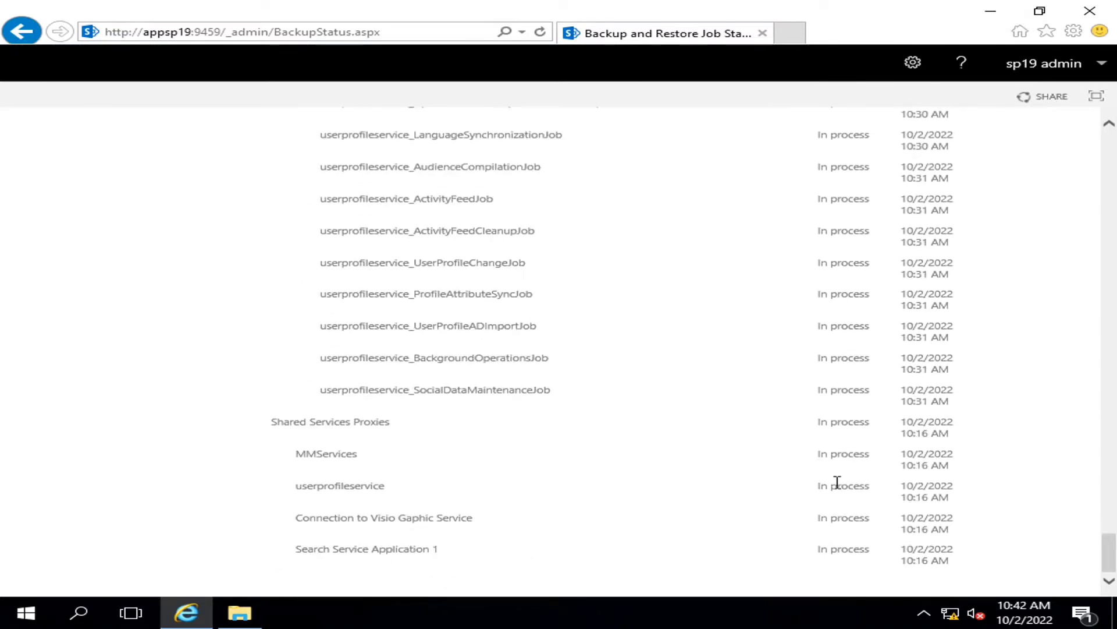
scroll(840, 489, up, 12)
scroll(840, 489, up, 20)
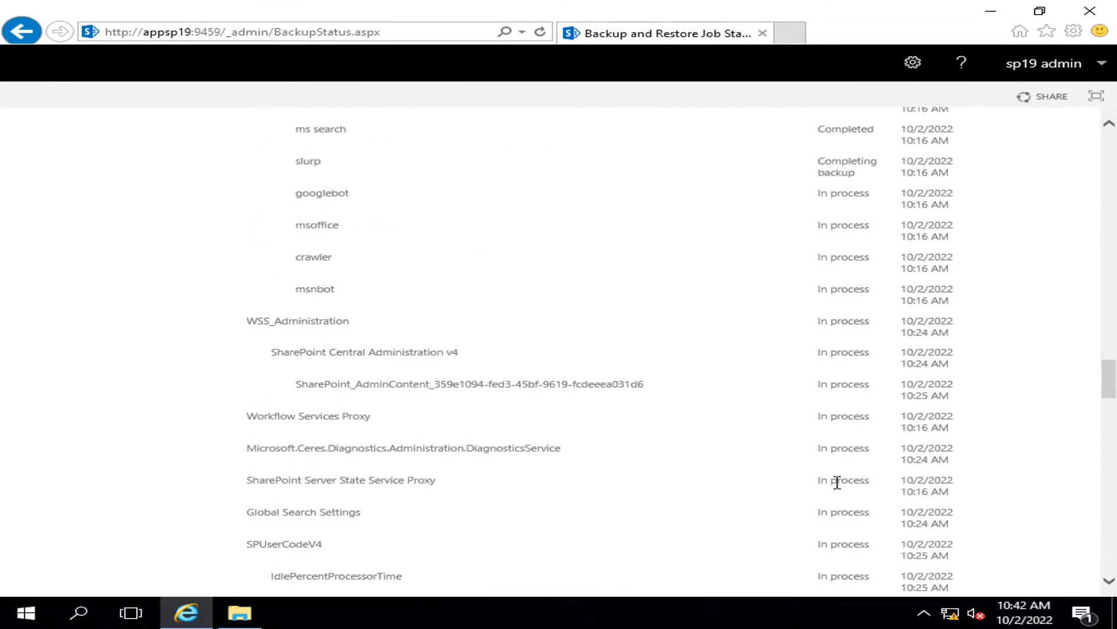
scroll(840, 489, up, 8)
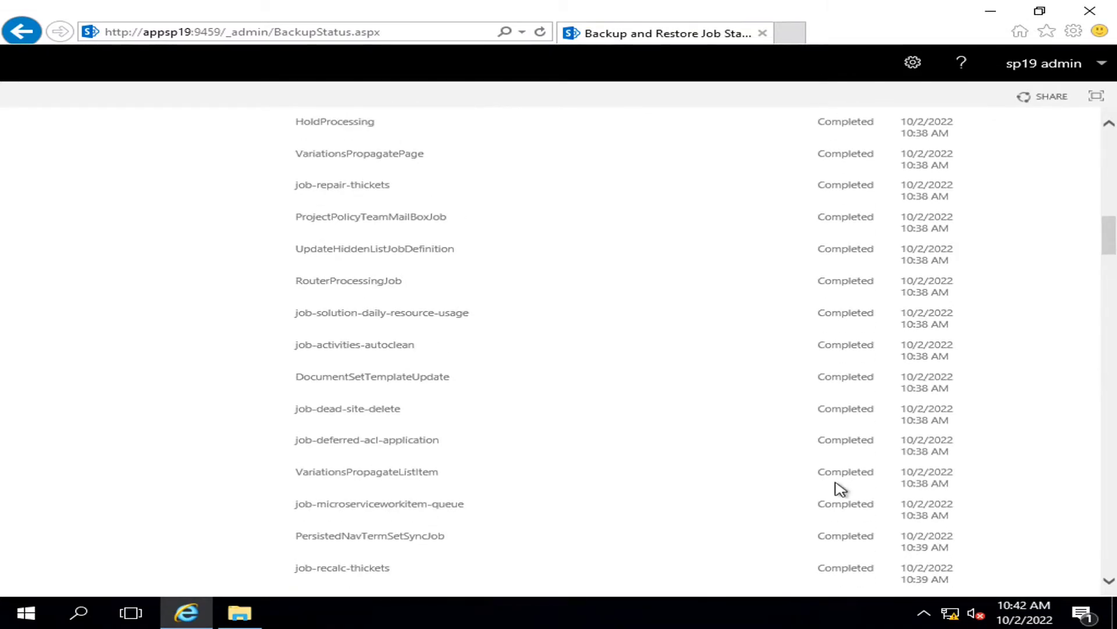
scroll(840, 489, up, 15)
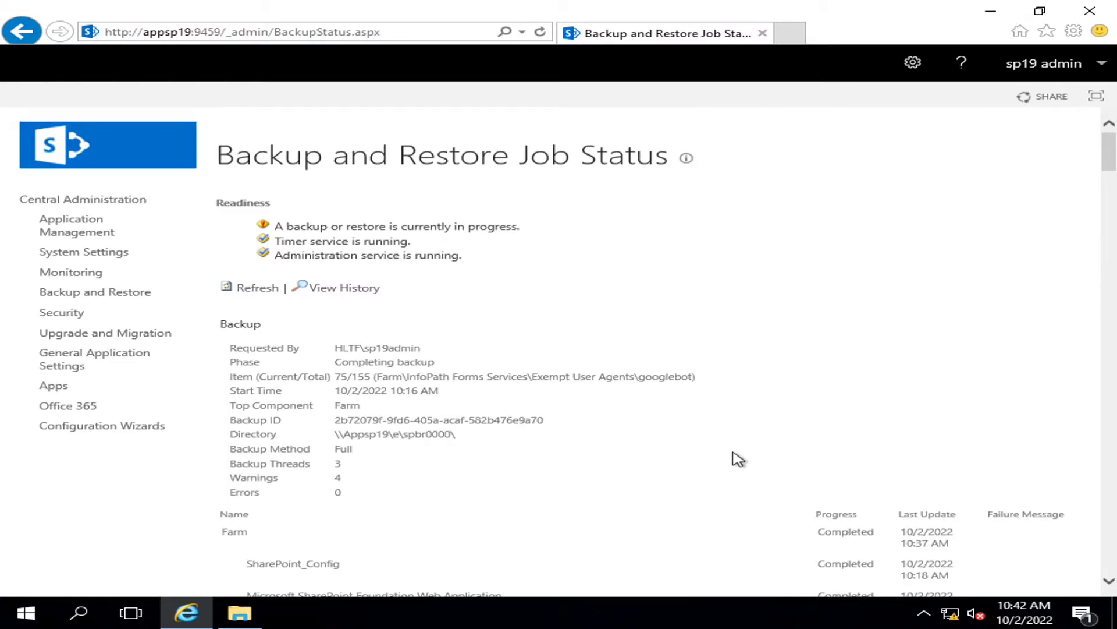
mouse_move(627, 7)
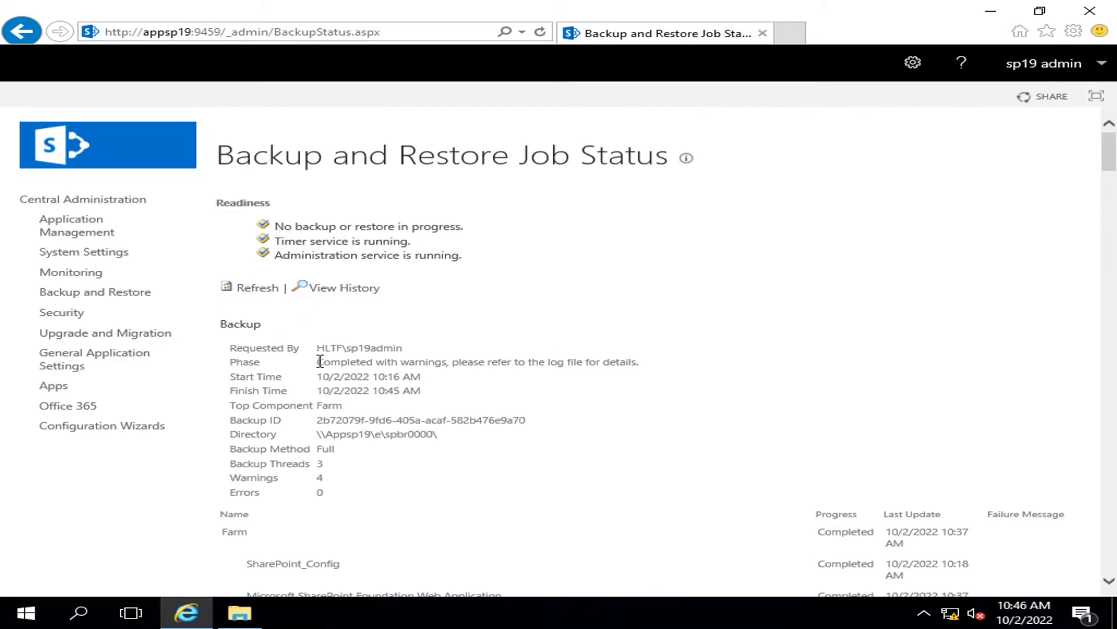
drag(318, 361, 660, 358)
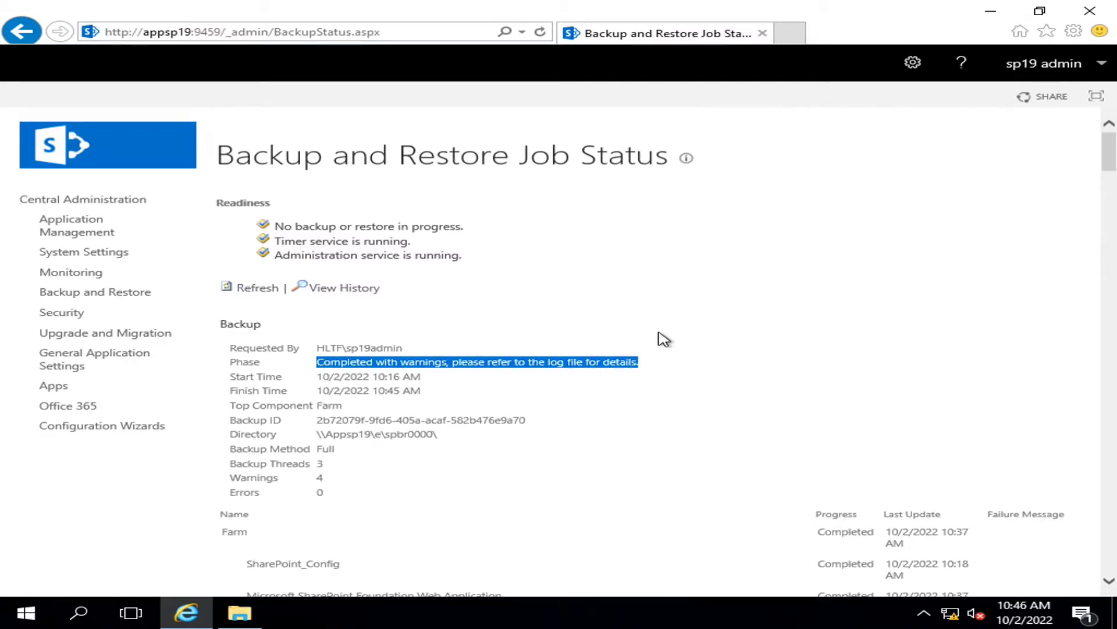
scroll(655, 296, down, 2)
scroll(655, 296, down, 20)
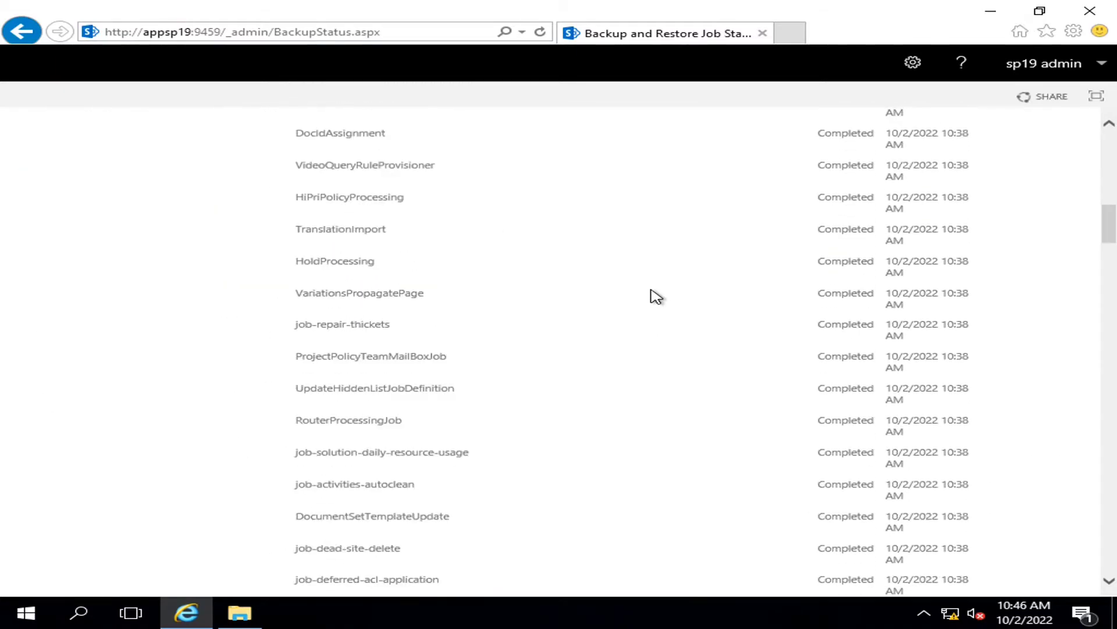
scroll(656, 297, up, 7)
scroll(652, 297, up, 13)
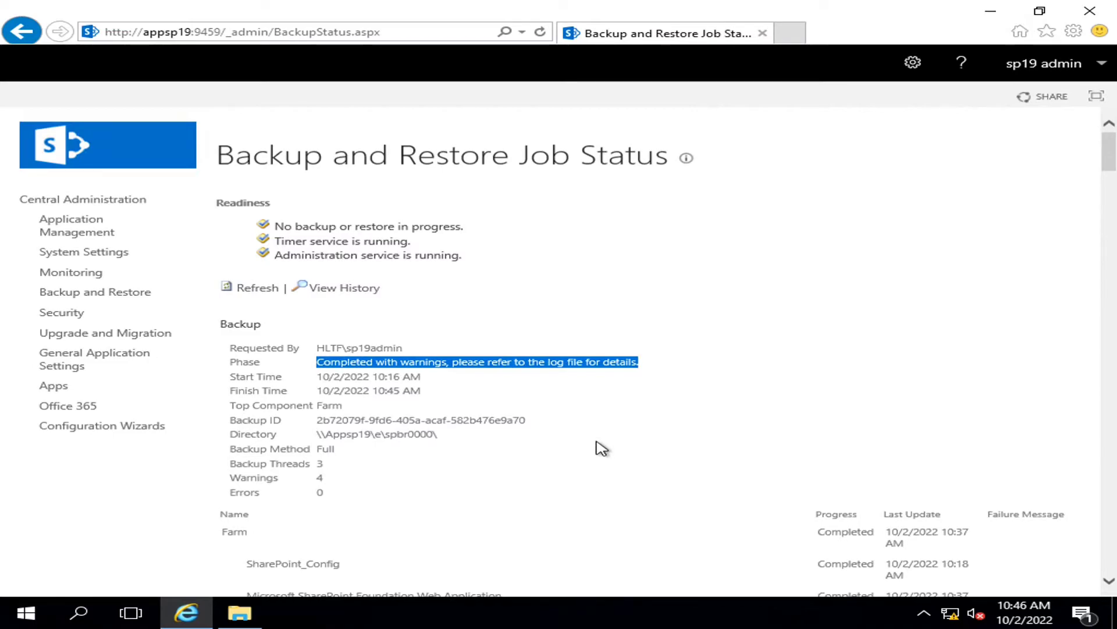
click(662, 419)
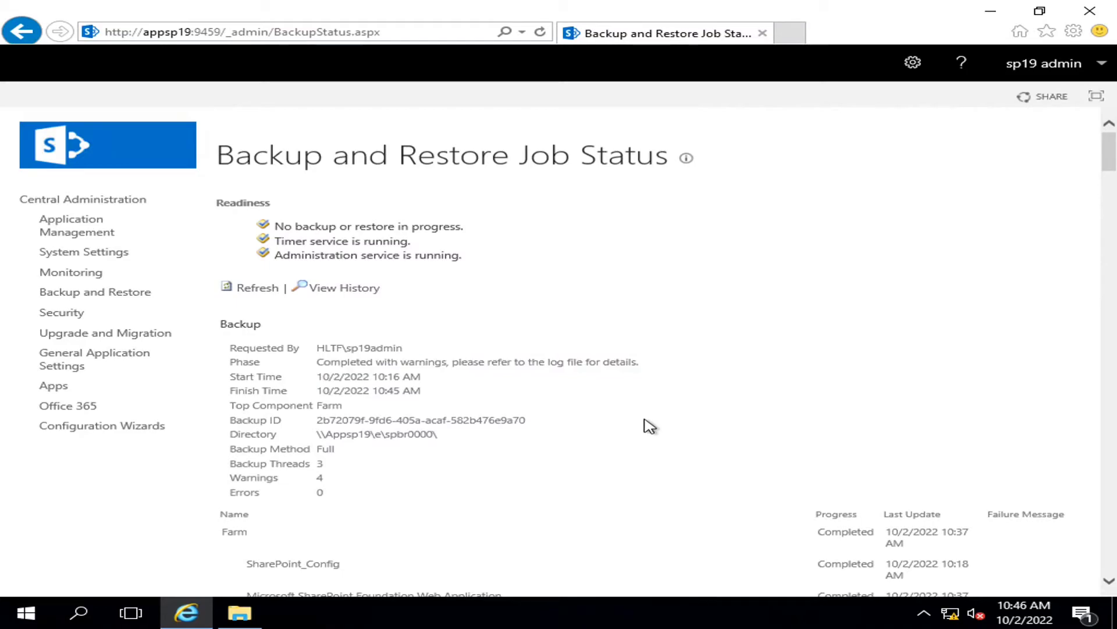
In File Explorer, open New Volume (E:) then spbr0000, and scroll through its .bak files.
click(239, 613)
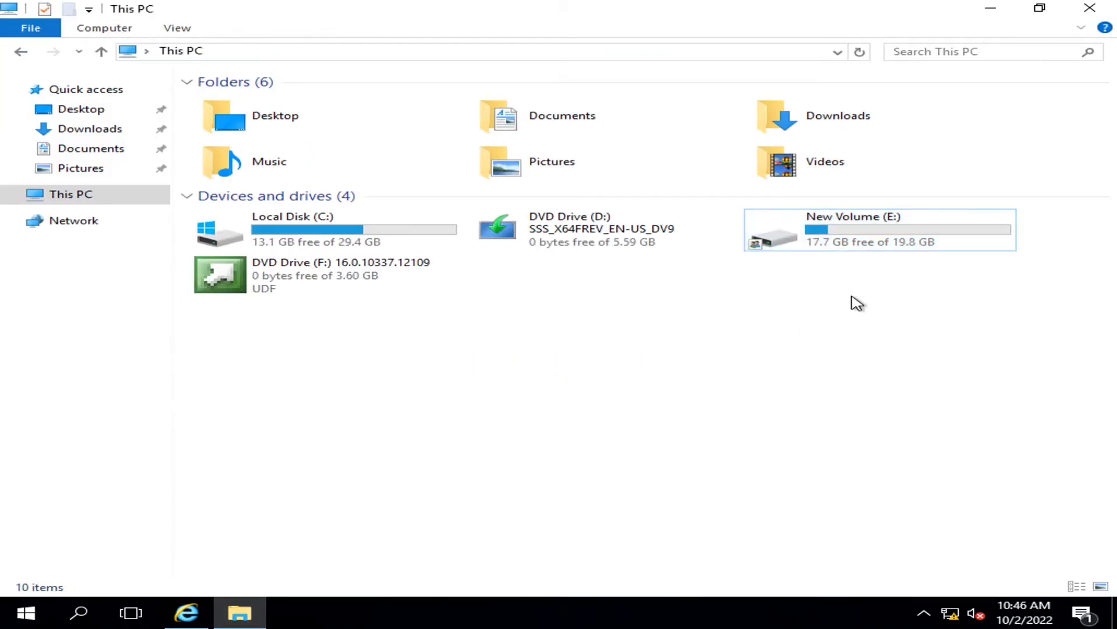
double_click(827, 239)
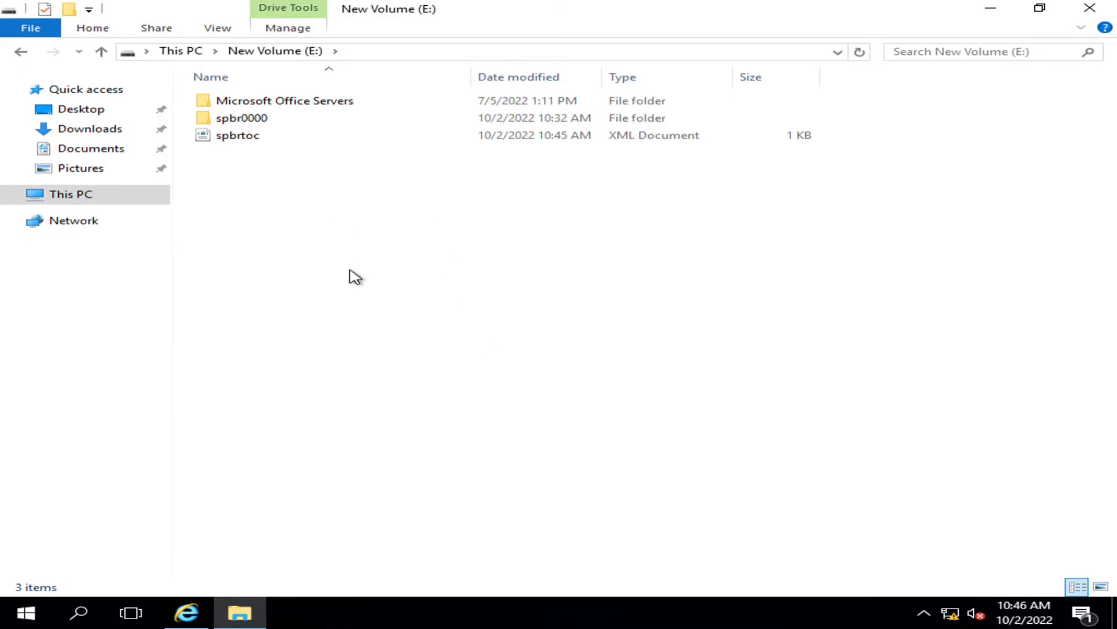
drag(375, 253, 250, 117)
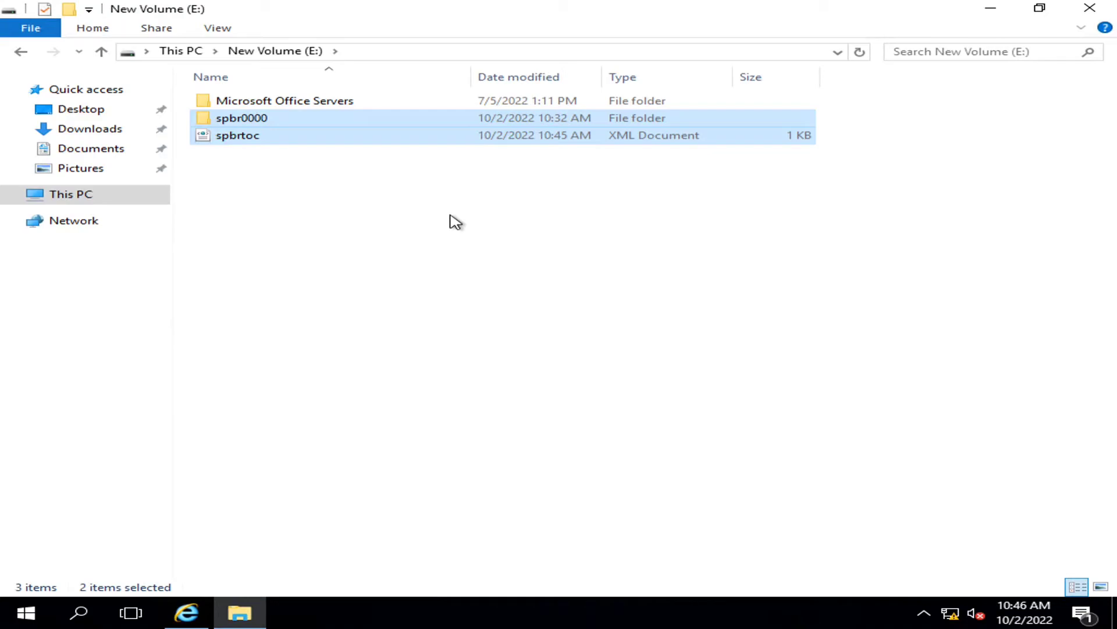
click(453, 232)
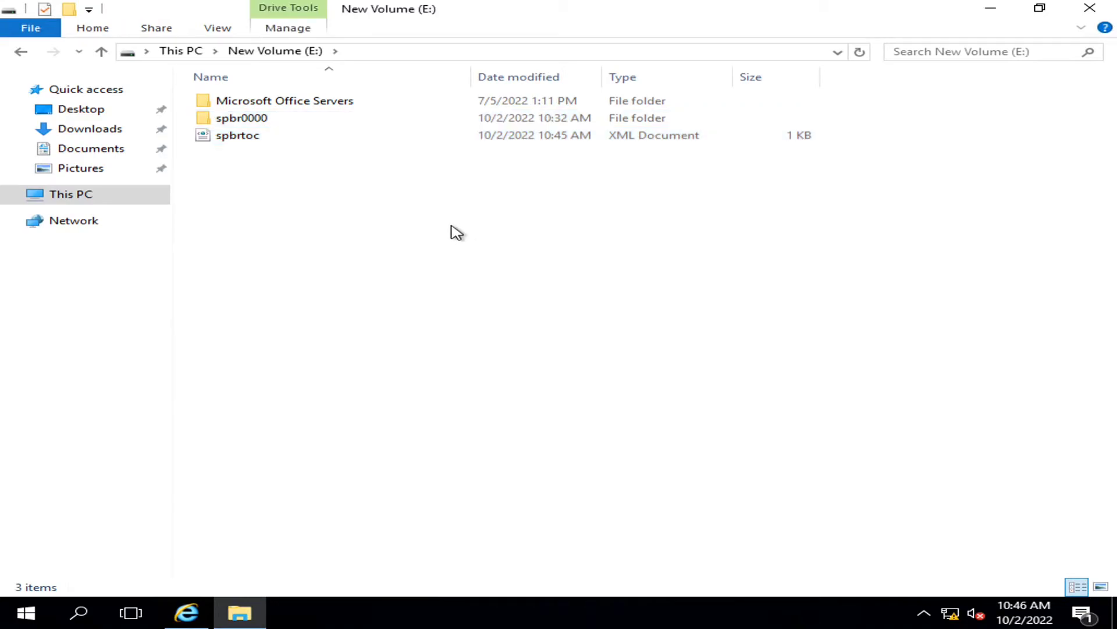
click(252, 145)
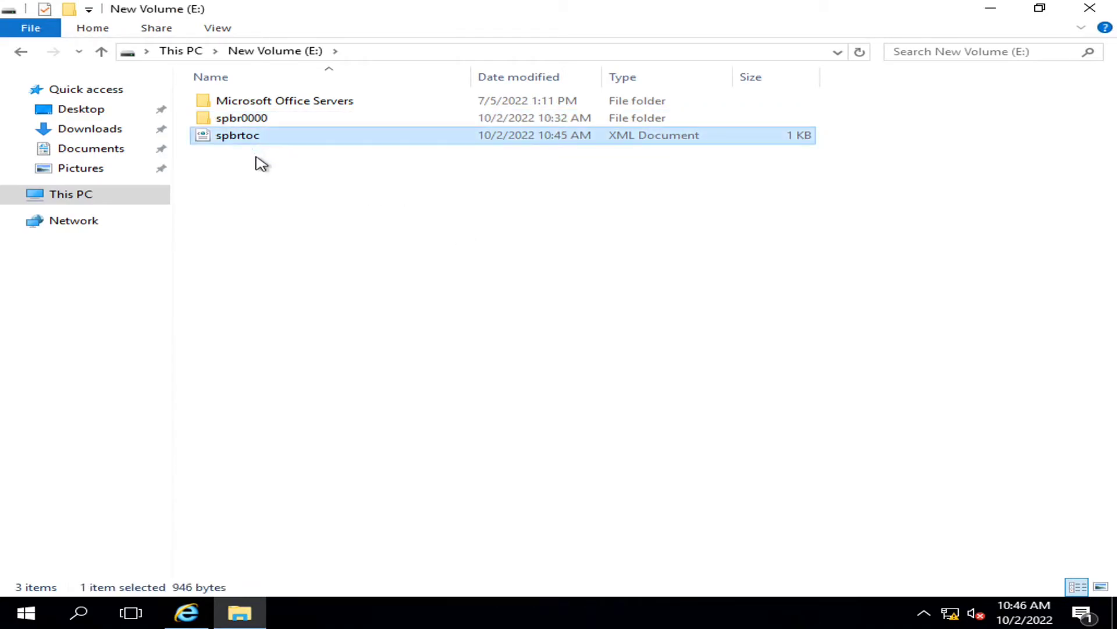
click(268, 119)
double_click(267, 119)
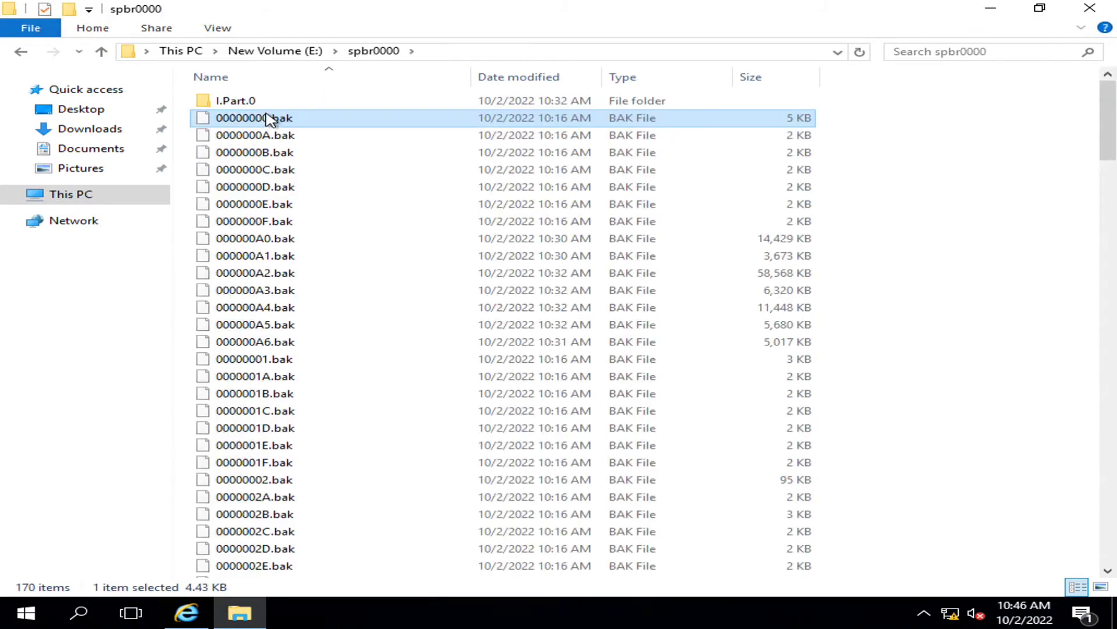
scroll(334, 269, down, 20)
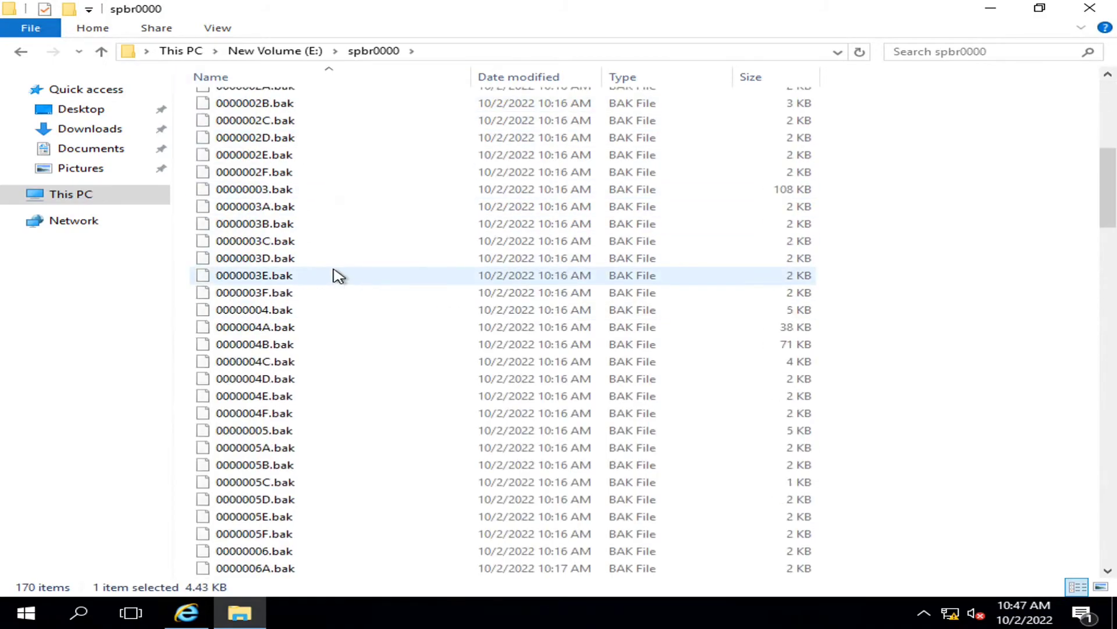
scroll(339, 276, down, 20)
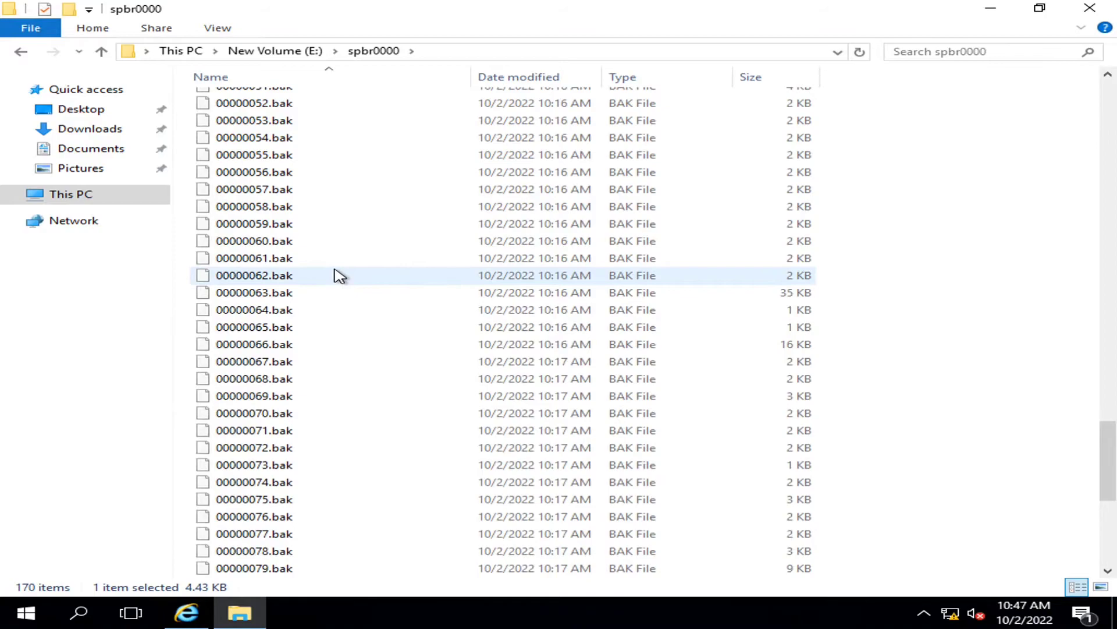
Read spbackup.txt in Notepad to its end, then return to the job status page.
click(934, 355)
double_click(283, 554)
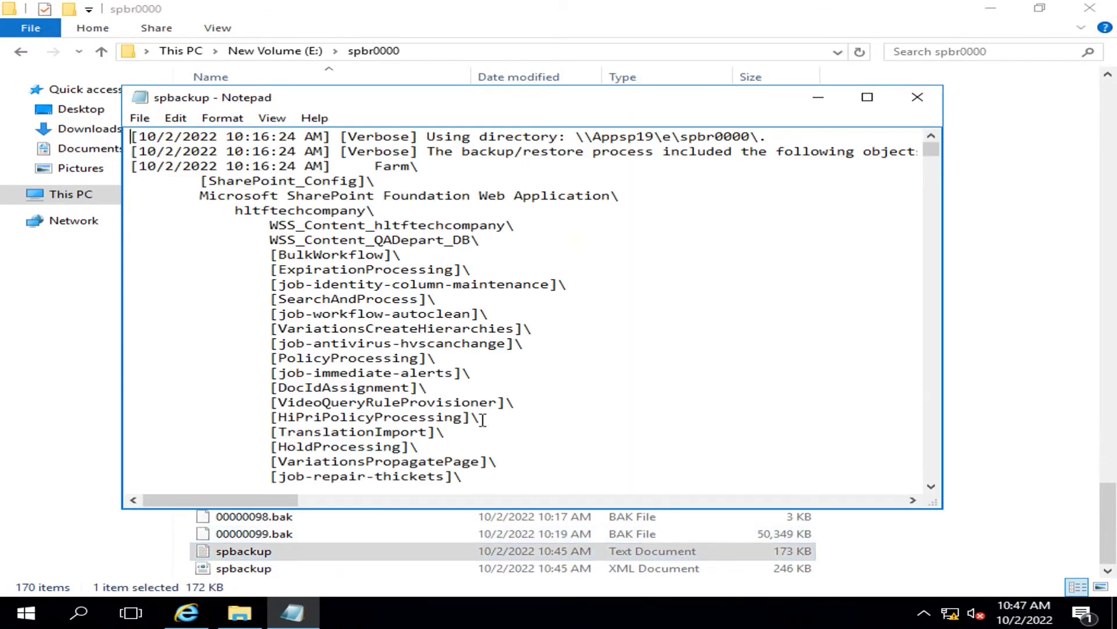
scroll(611, 198, down, 14)
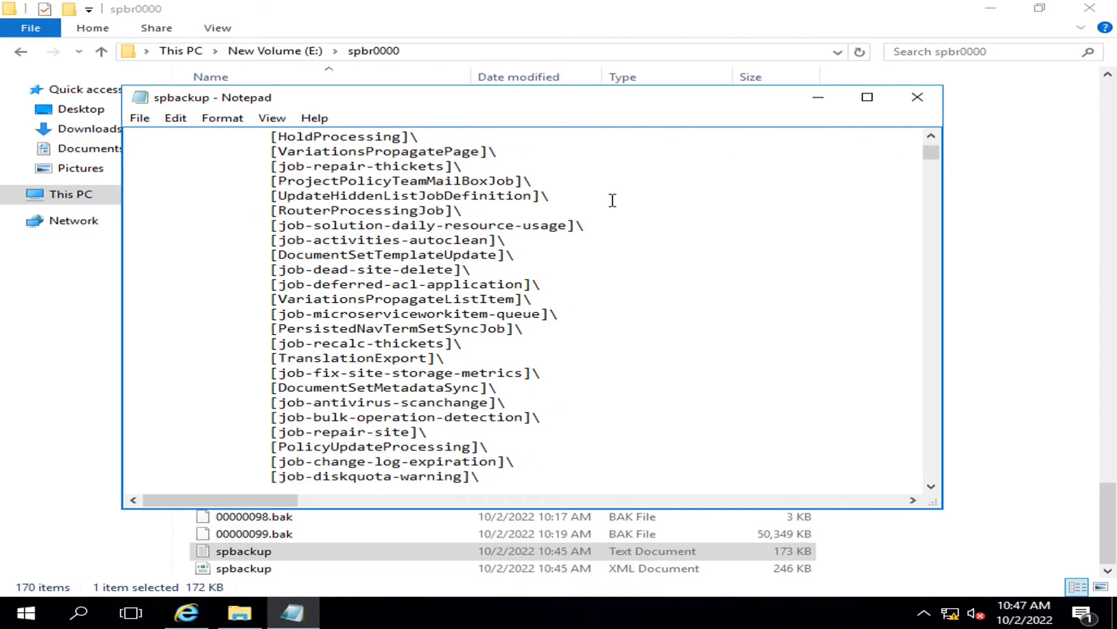
drag(931, 156, 899, 475)
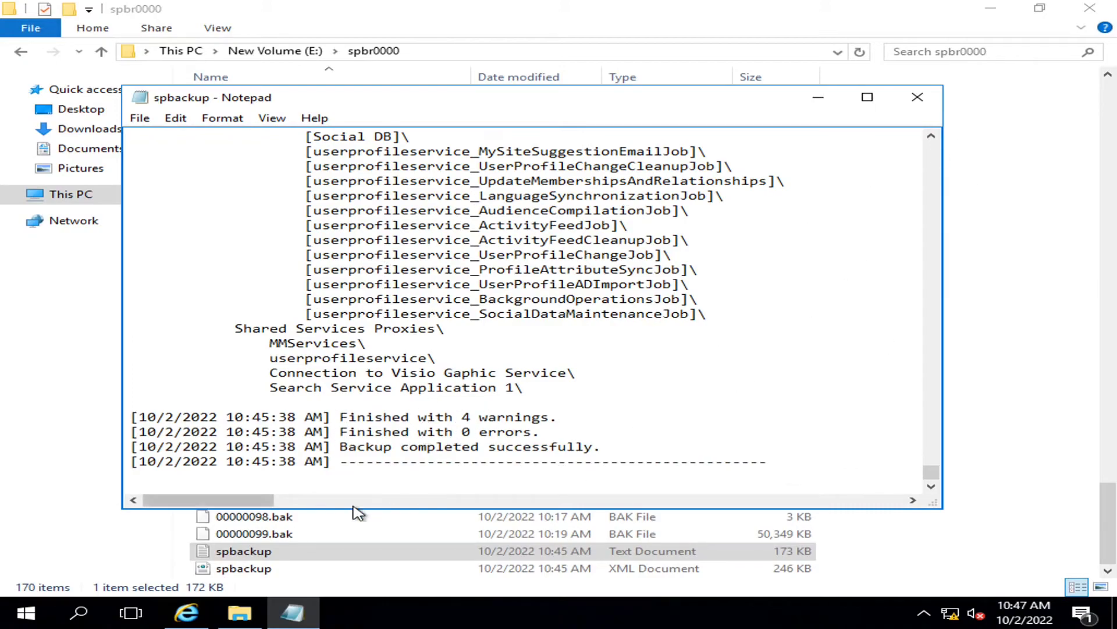
click(186, 612)
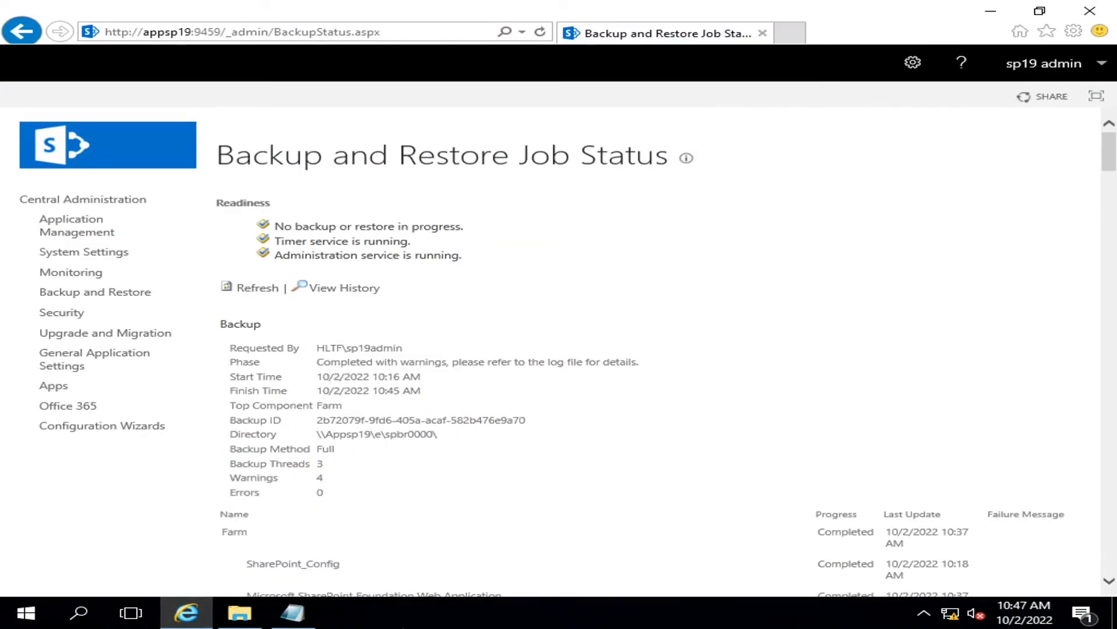
Close the spbackup log and open View History from the job status page.
click(293, 612)
click(918, 95)
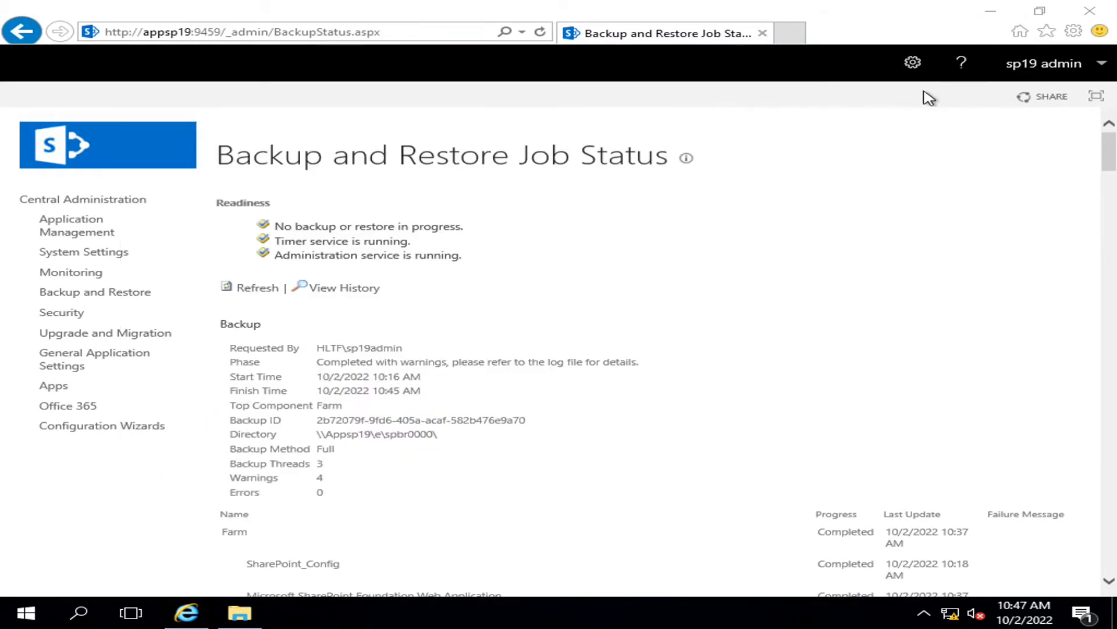
scroll(721, 469, down, 15)
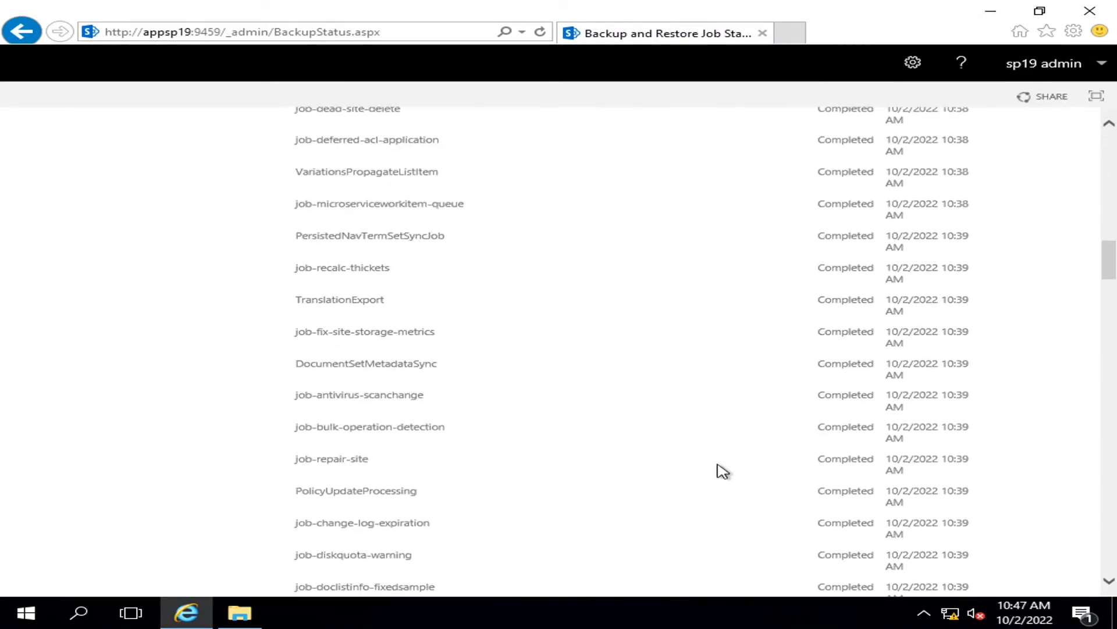
drag(1110, 308, 1106, 24)
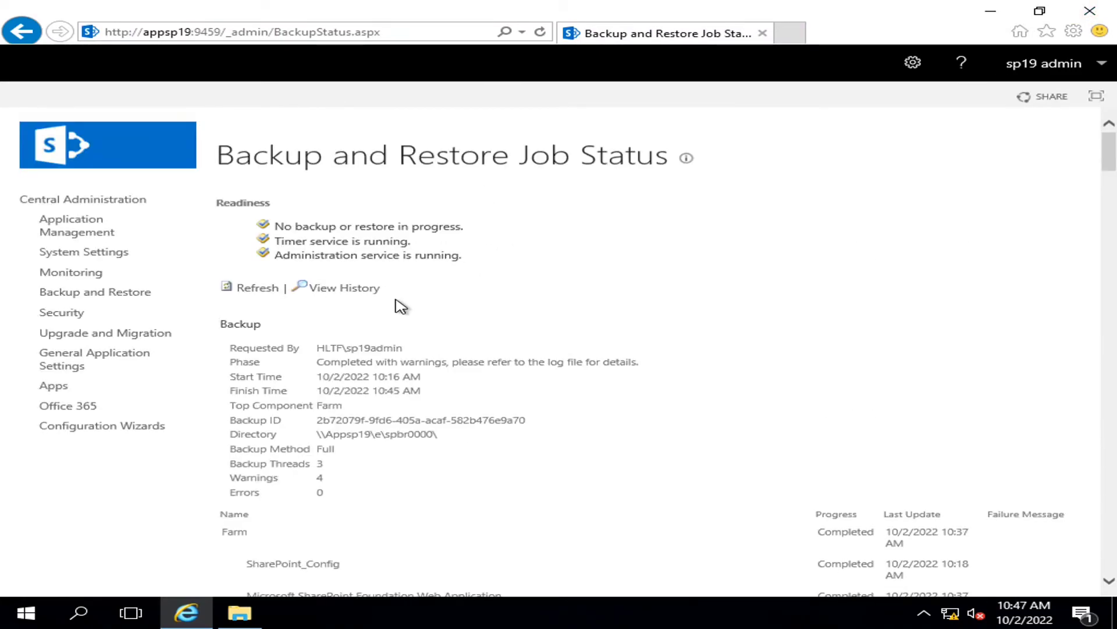
click(348, 288)
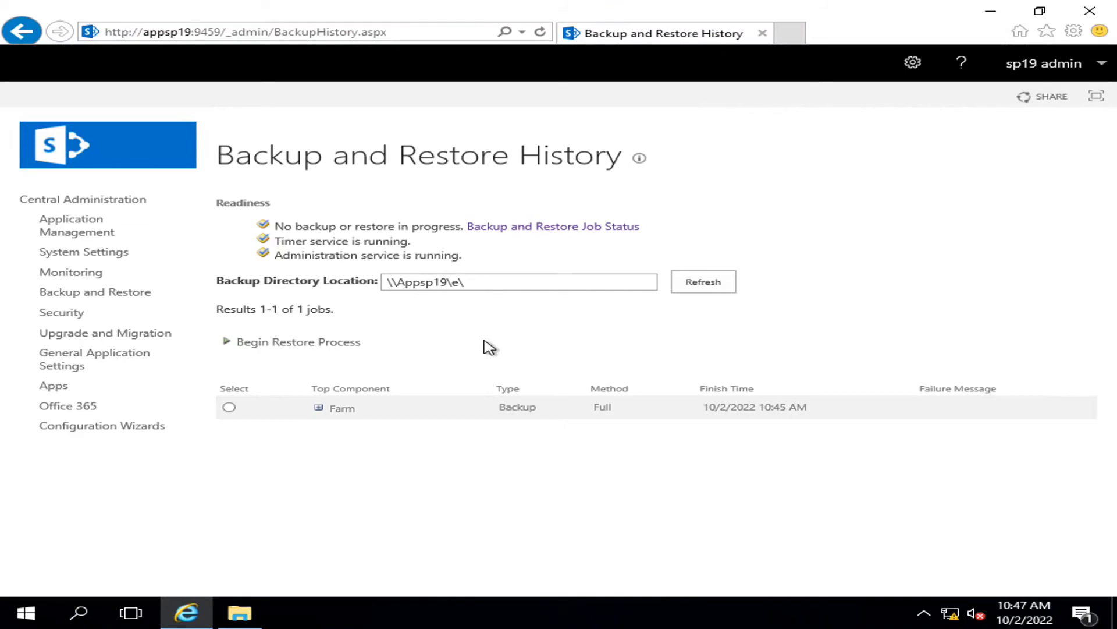
Select the Farm backup entry and expand it to show its directory, times, warnings and errors.
click(229, 407)
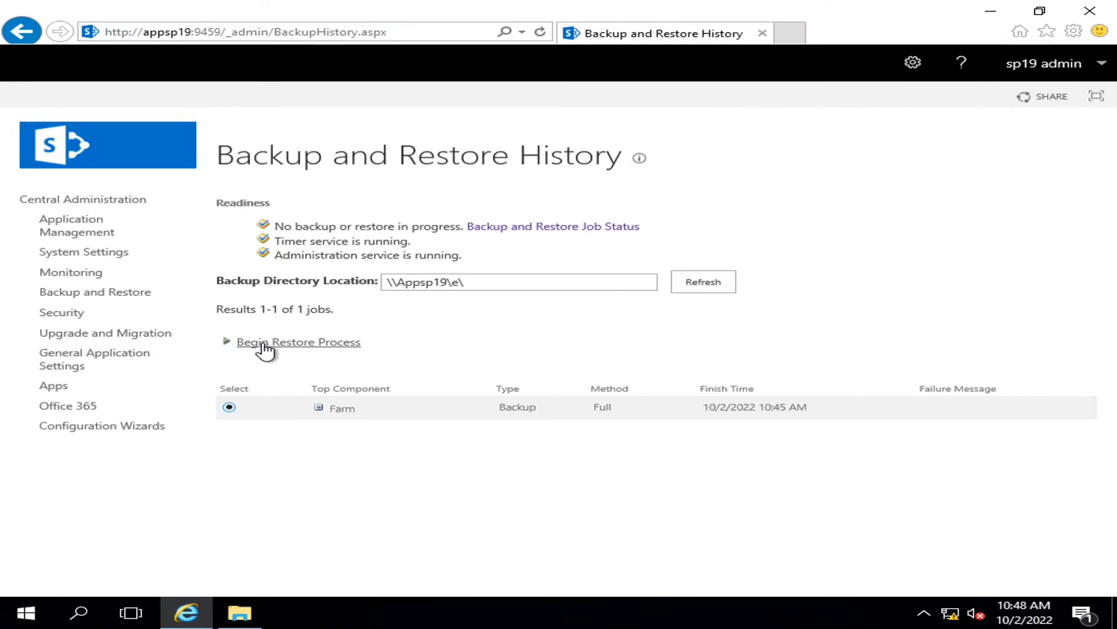
click(319, 407)
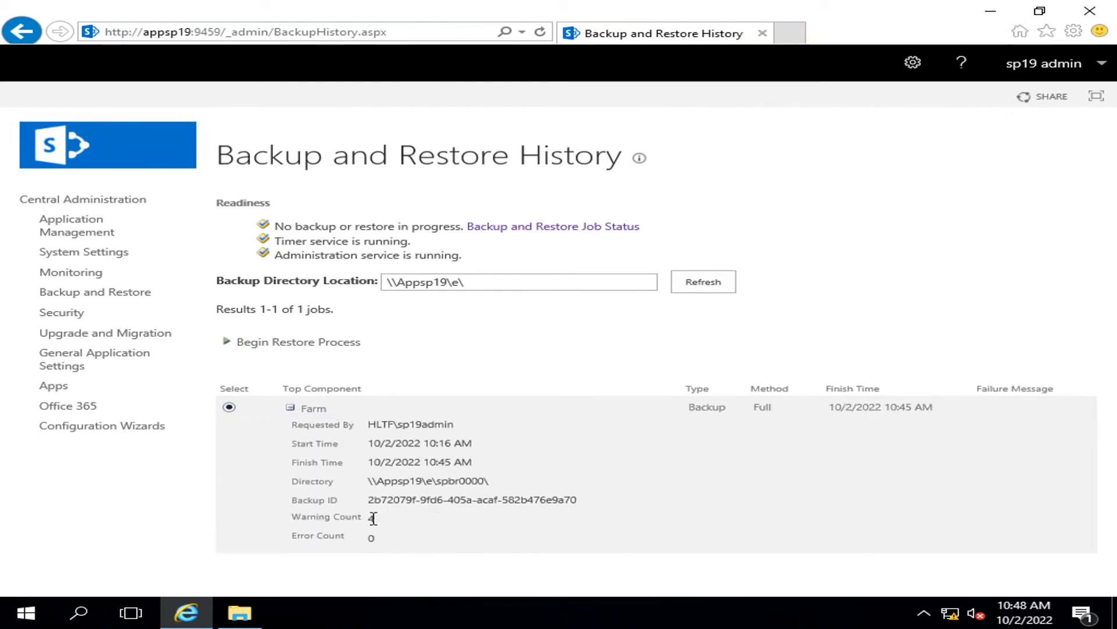